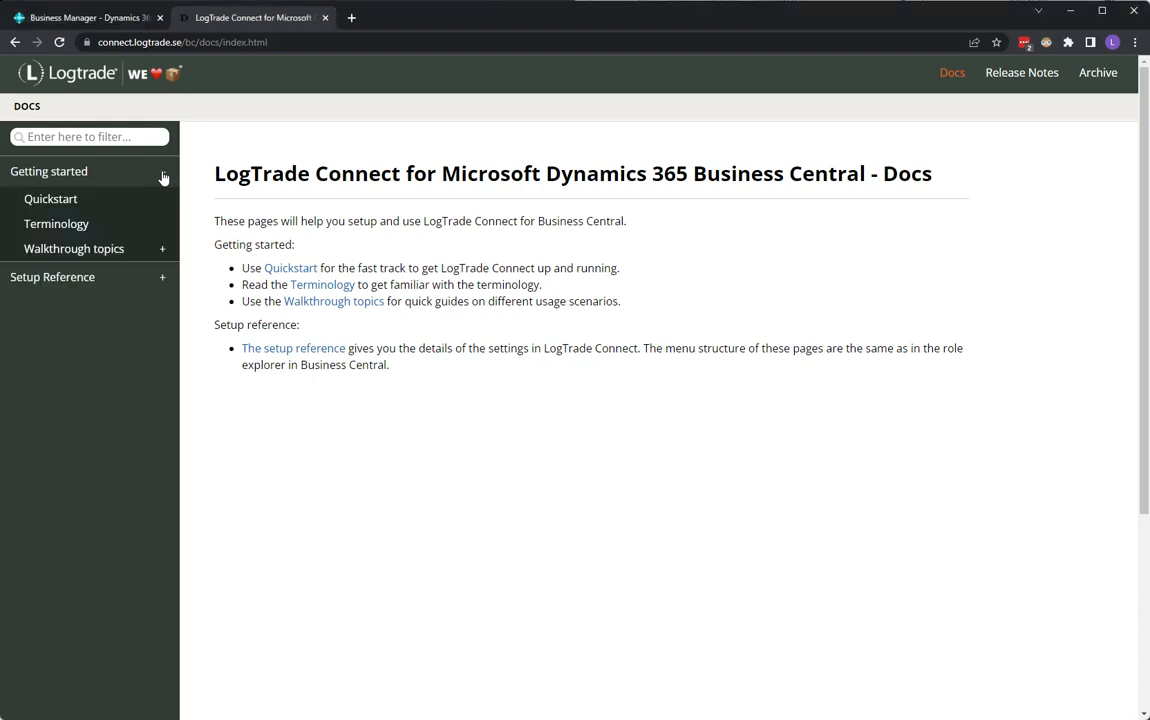
Read the Freight Costs walkthrough and its linked shipping agent service settings in the LogTrade documentation.
{"action": "left_click", "coordinate": [161, 252]}
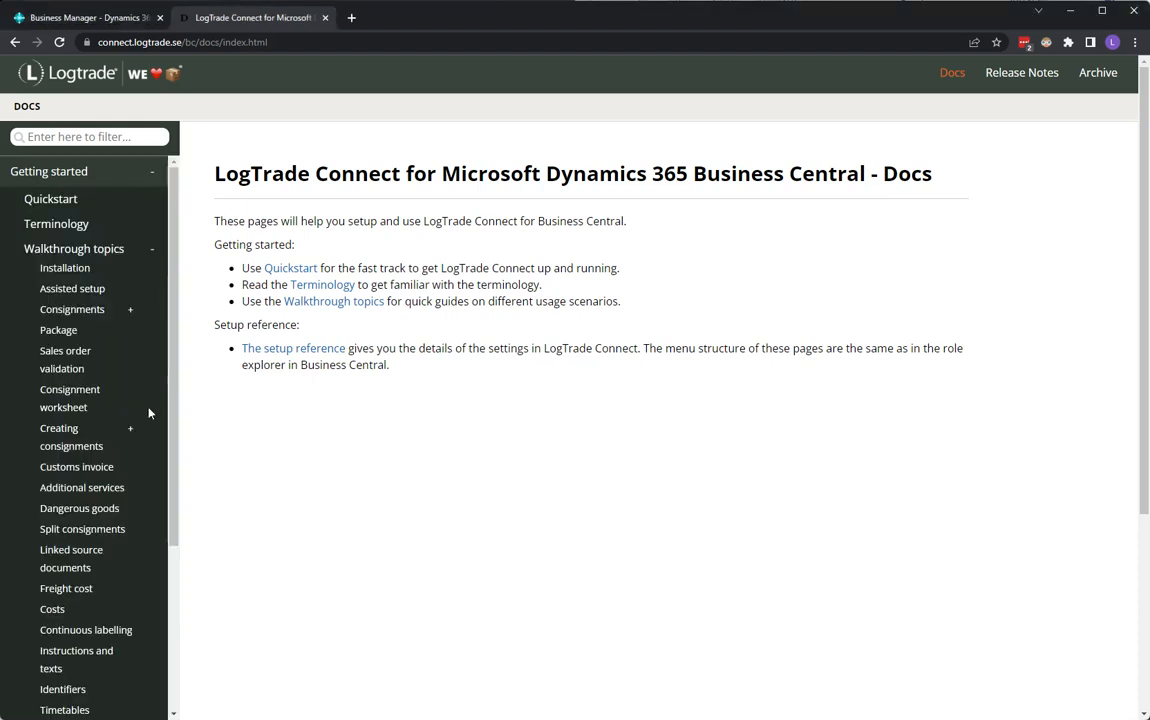
{"action": "left_click", "coordinate": [55, 592]}
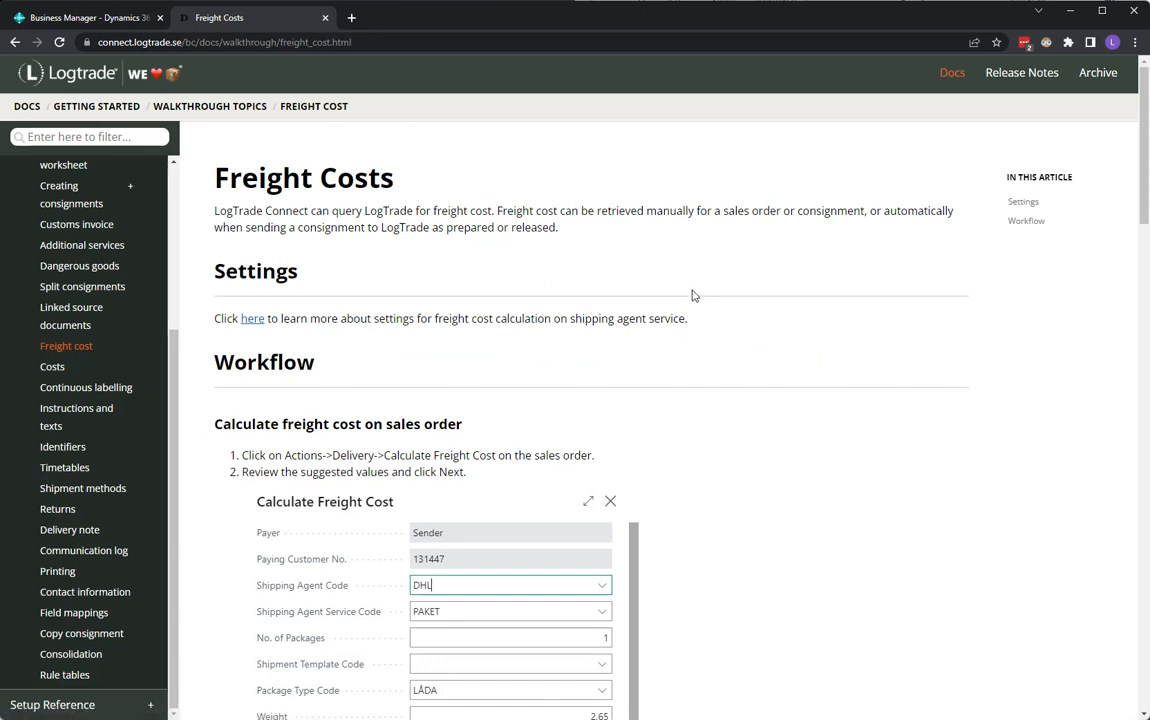
{"action": "left_click", "coordinate": [250, 318]}
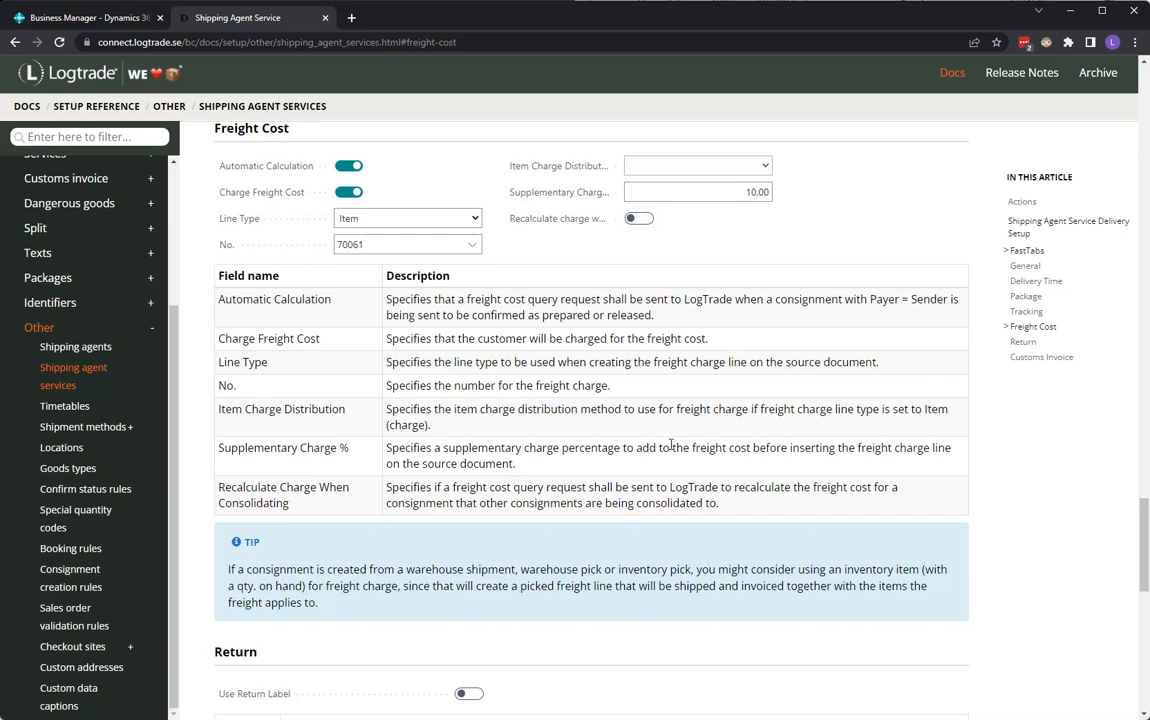
{"action": "key", "text": "alt+Left"}
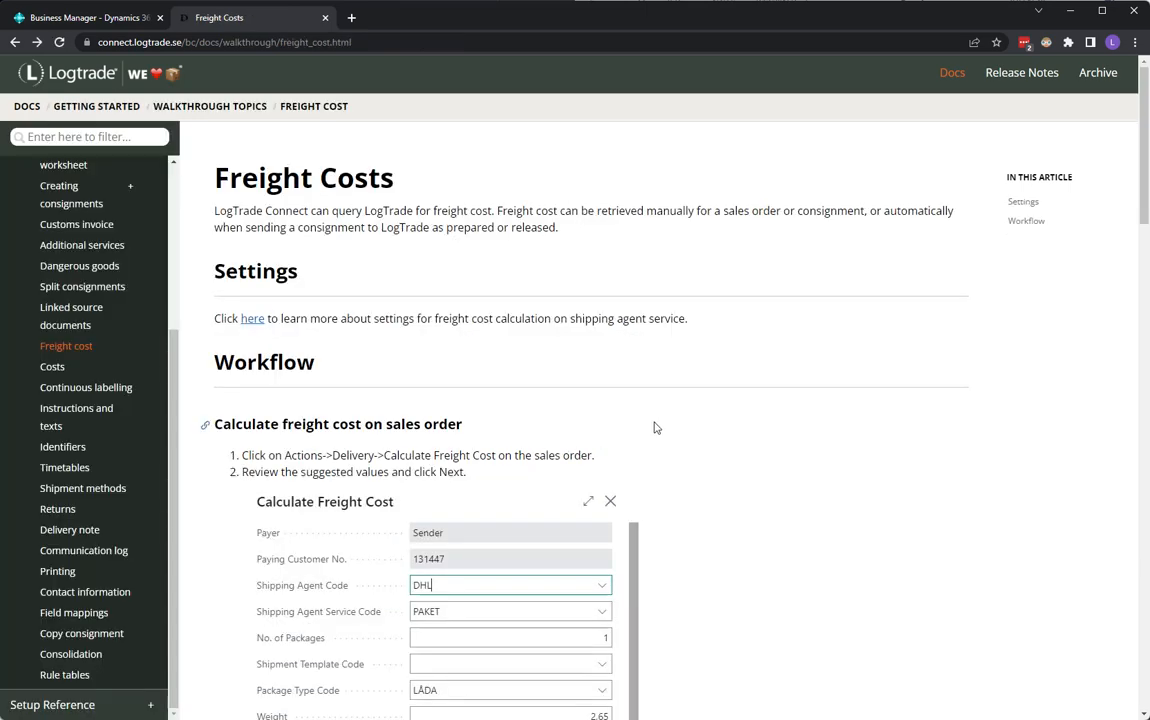
Open the delivery setup for the DHL agent's PALLET shipping agent service.
{"action": "left_click", "coordinate": [100, 20]}
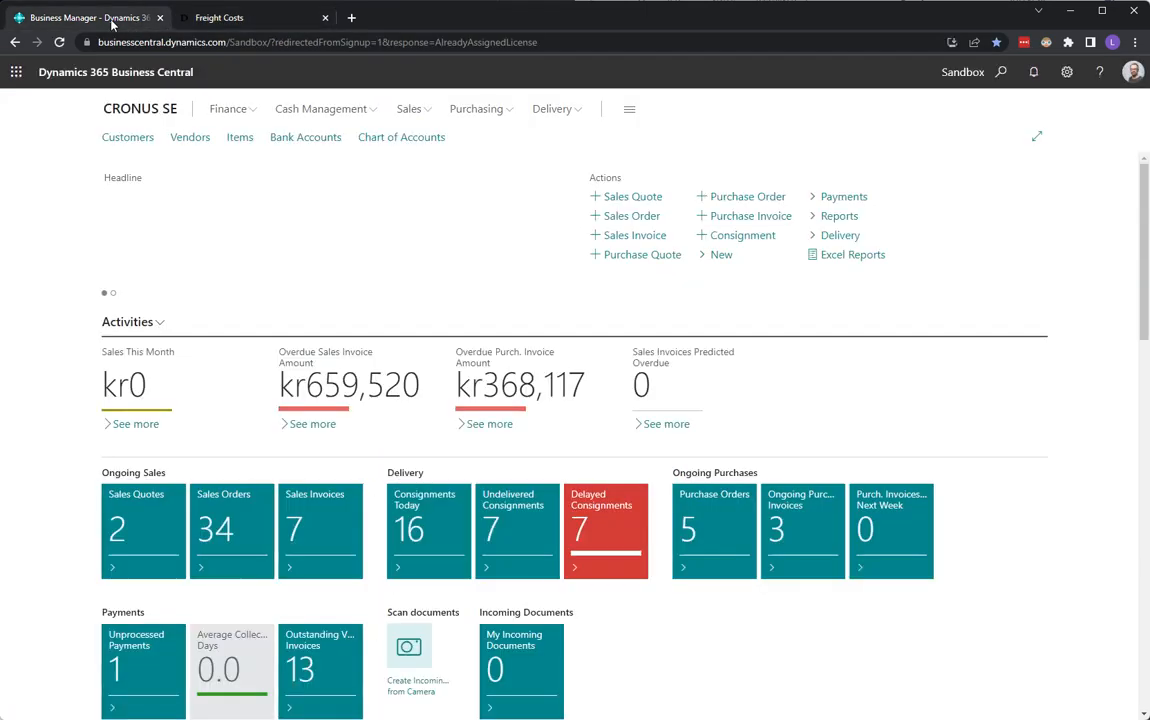
{"action": "left_click", "coordinate": [1001, 73]}
{"action": "type", "text": "ship age"}
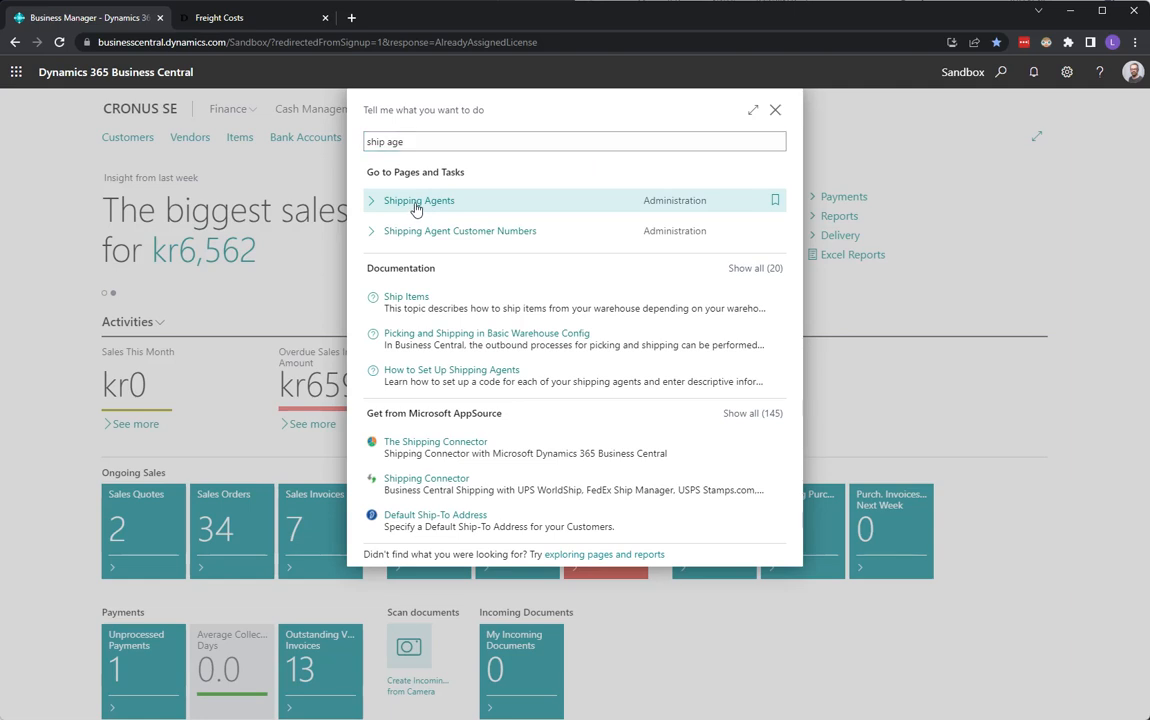
{"action": "left_click", "coordinate": [417, 203]}
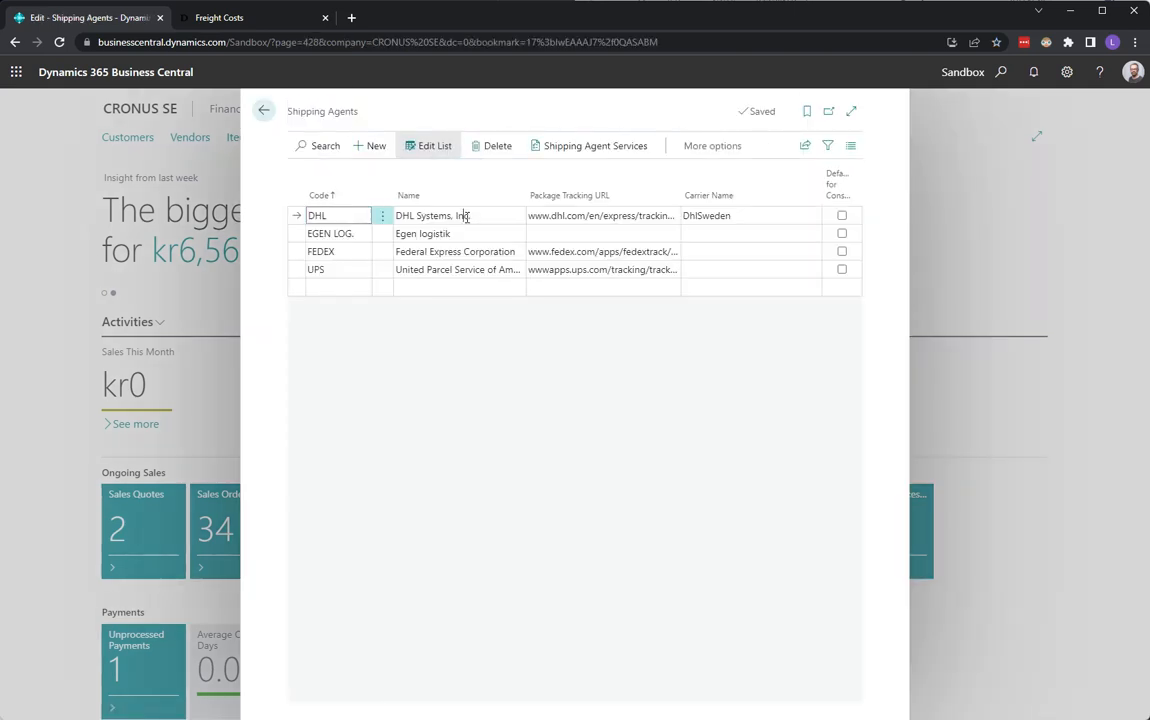
{"action": "left_click", "coordinate": [466, 216]}
{"action": "left_click", "coordinate": [597, 147]}
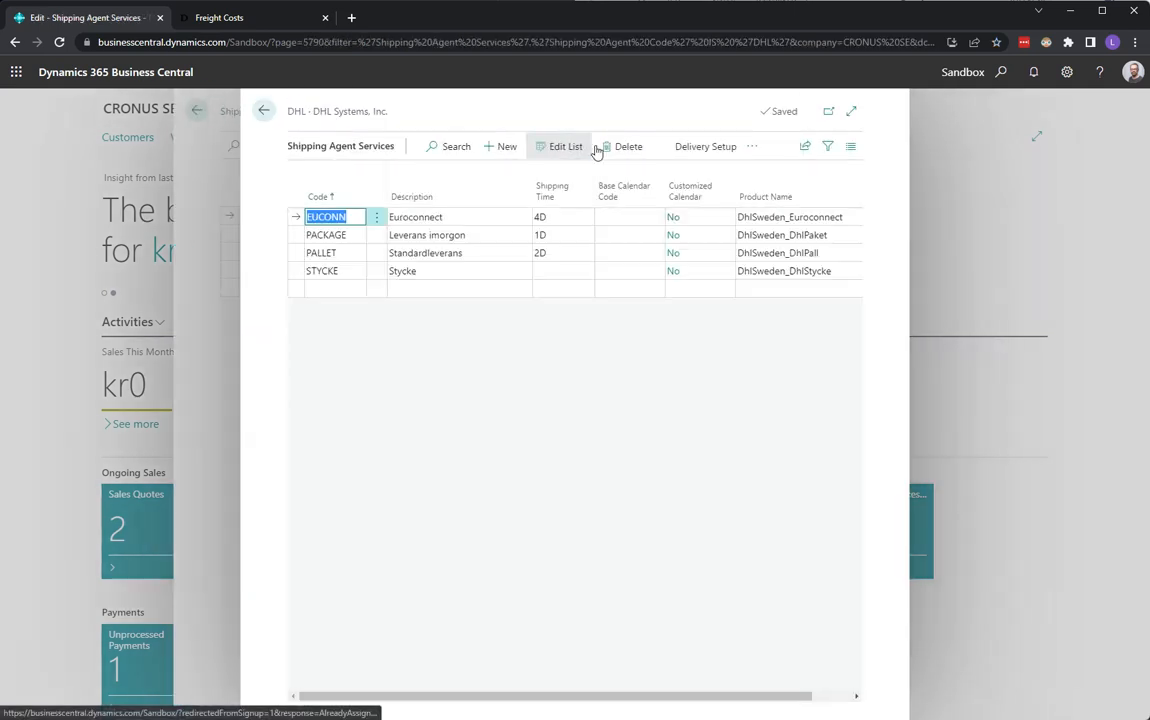
{"action": "left_click", "coordinate": [464, 255]}
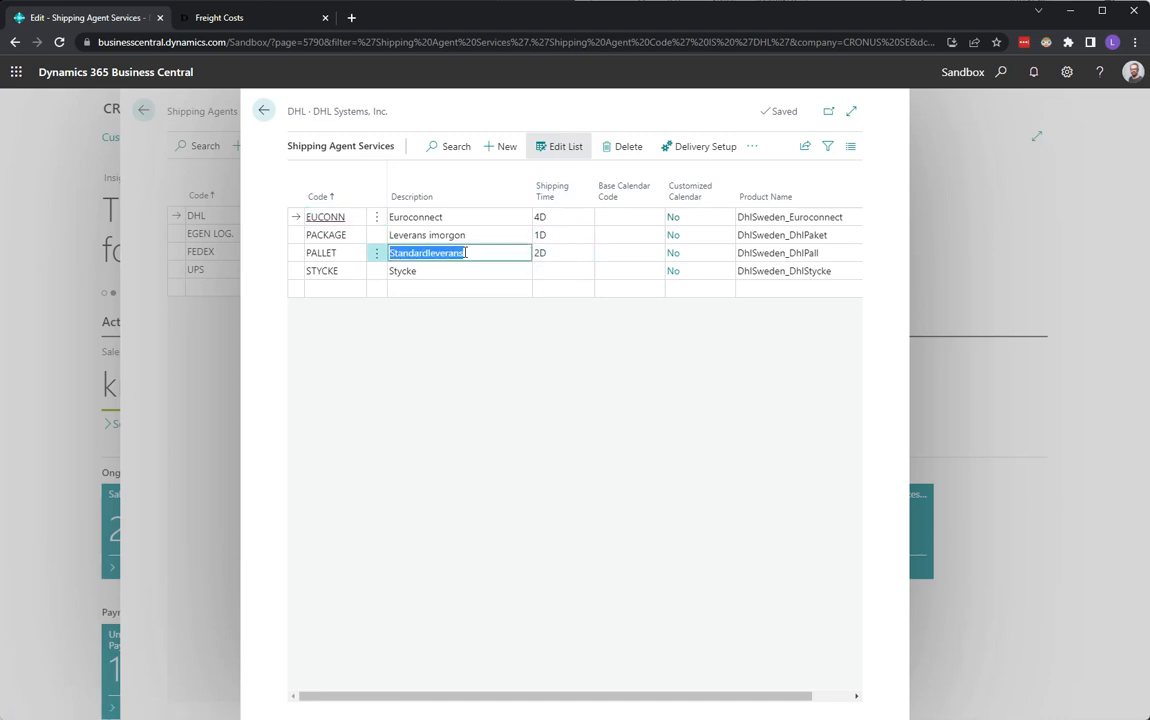
{"action": "left_click", "coordinate": [699, 152]}
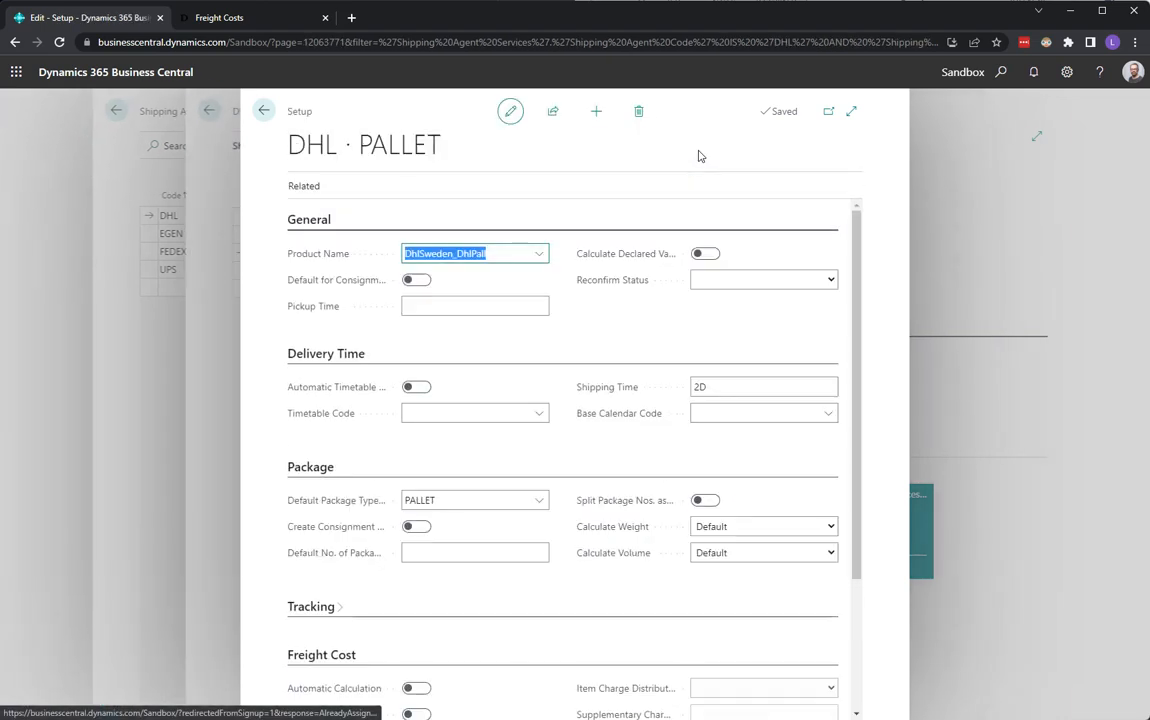
Open the help for the Automatic Calculation field under Freight Cost and return to the setup page.
{"action": "scroll", "coordinate": [593, 542], "scroll_direction": "down", "scroll_amount": 2}
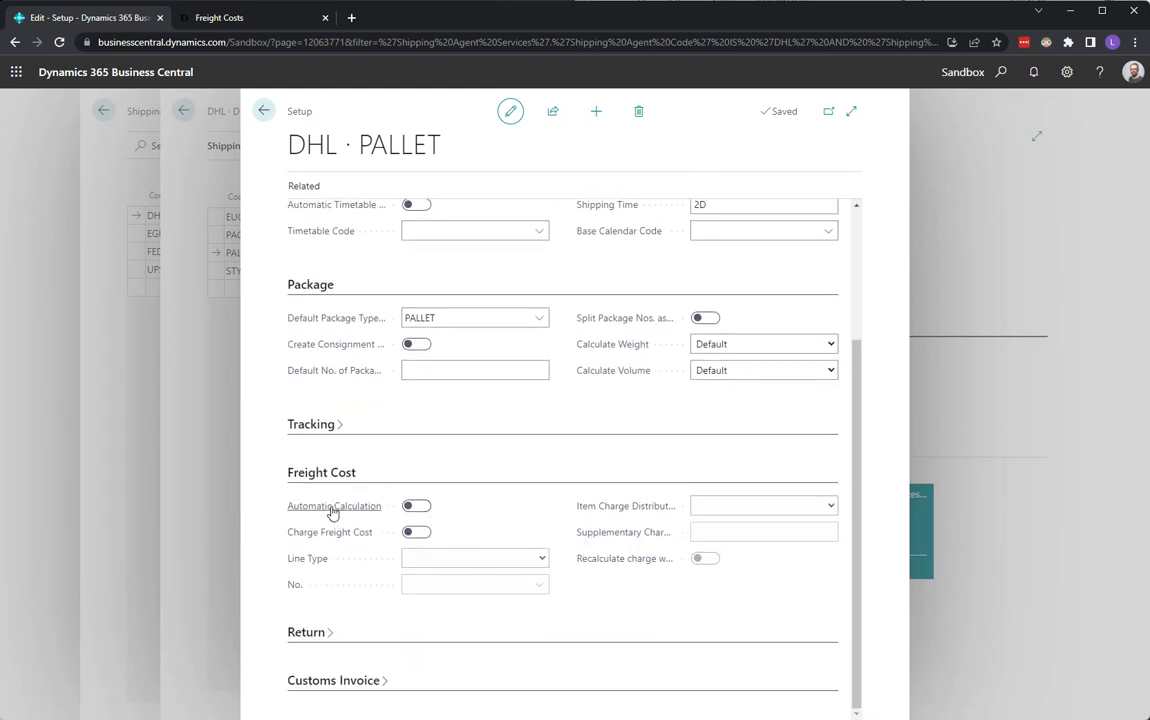
{"action": "mouse_move", "coordinate": [333, 512]}
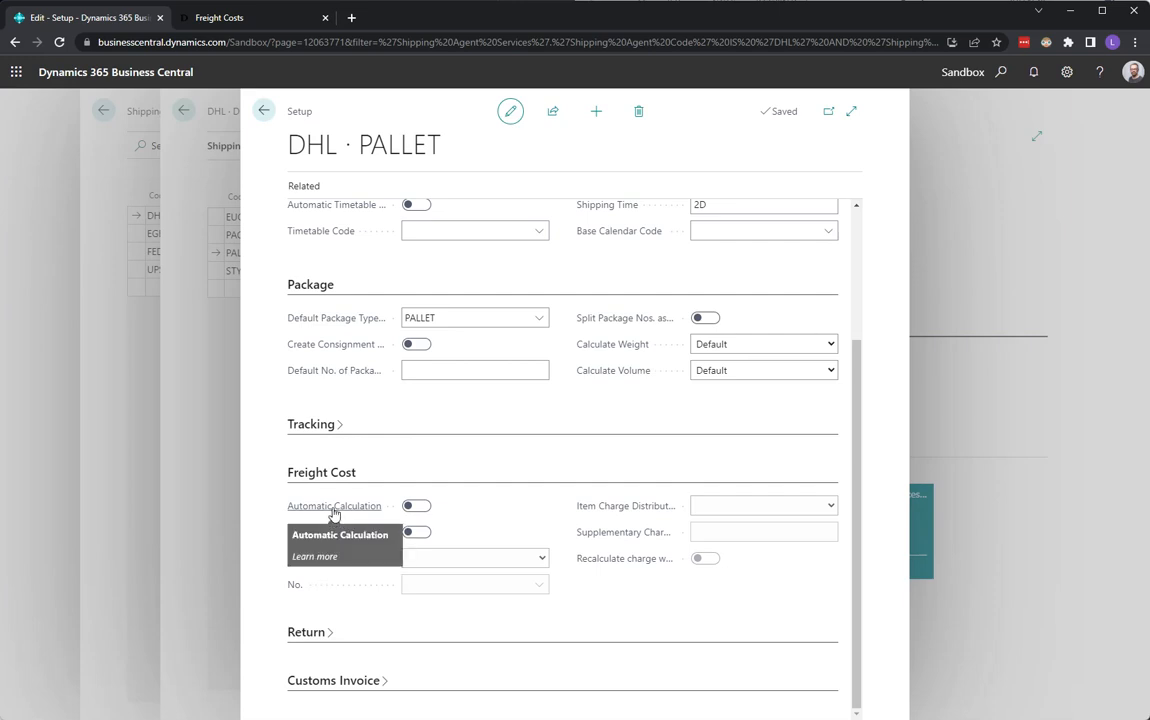
{"action": "left_click", "coordinate": [315, 557]}
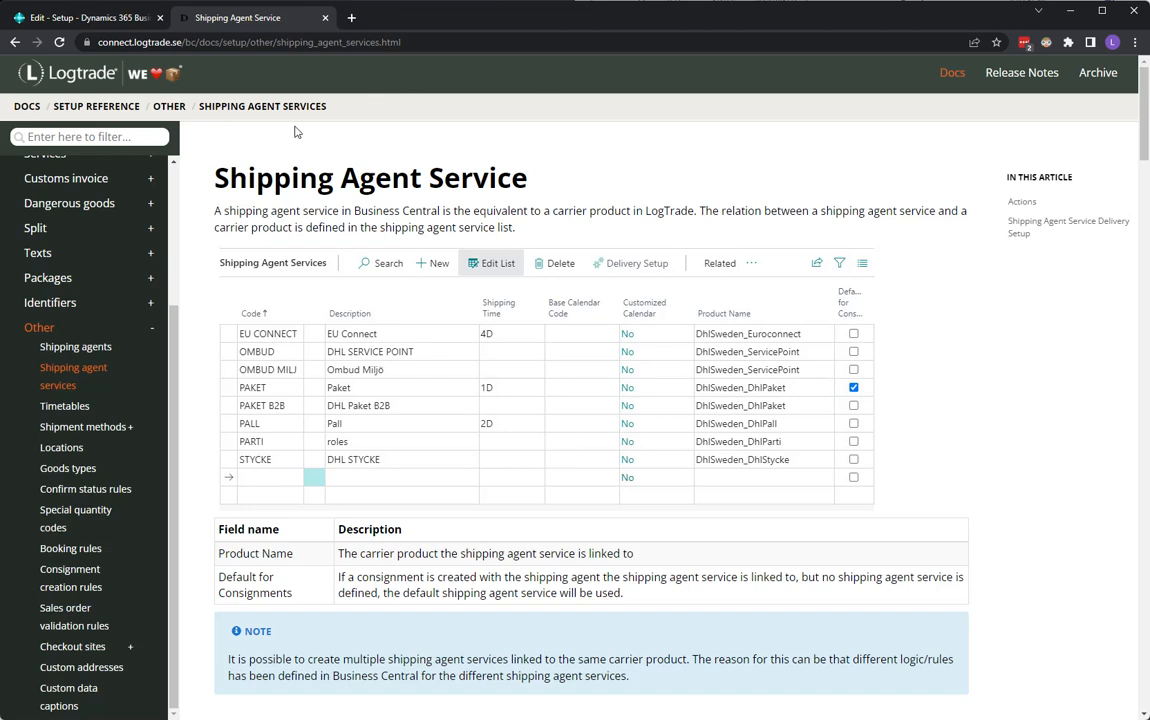
{"action": "left_click", "coordinate": [90, 17]}
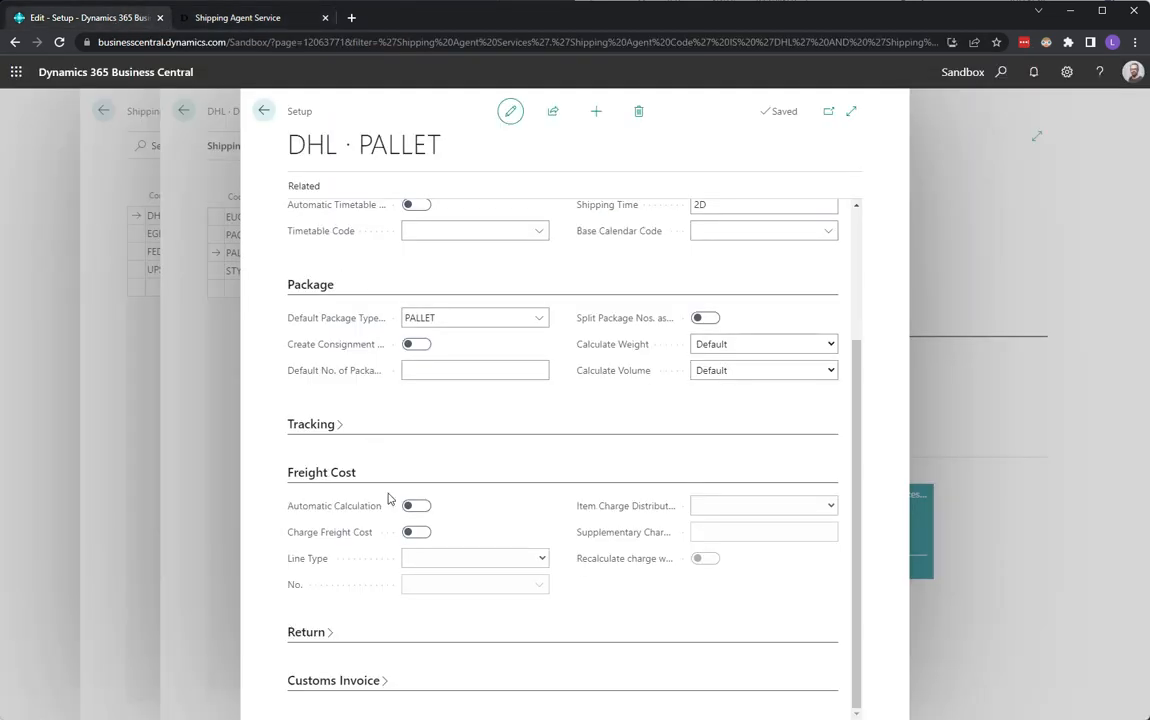
Turn on Automatic Calculation and Charge Freight Cost, with line type Item and number 1002.
{"action": "left_click", "coordinate": [418, 506]}
{"action": "left_click", "coordinate": [415, 534]}
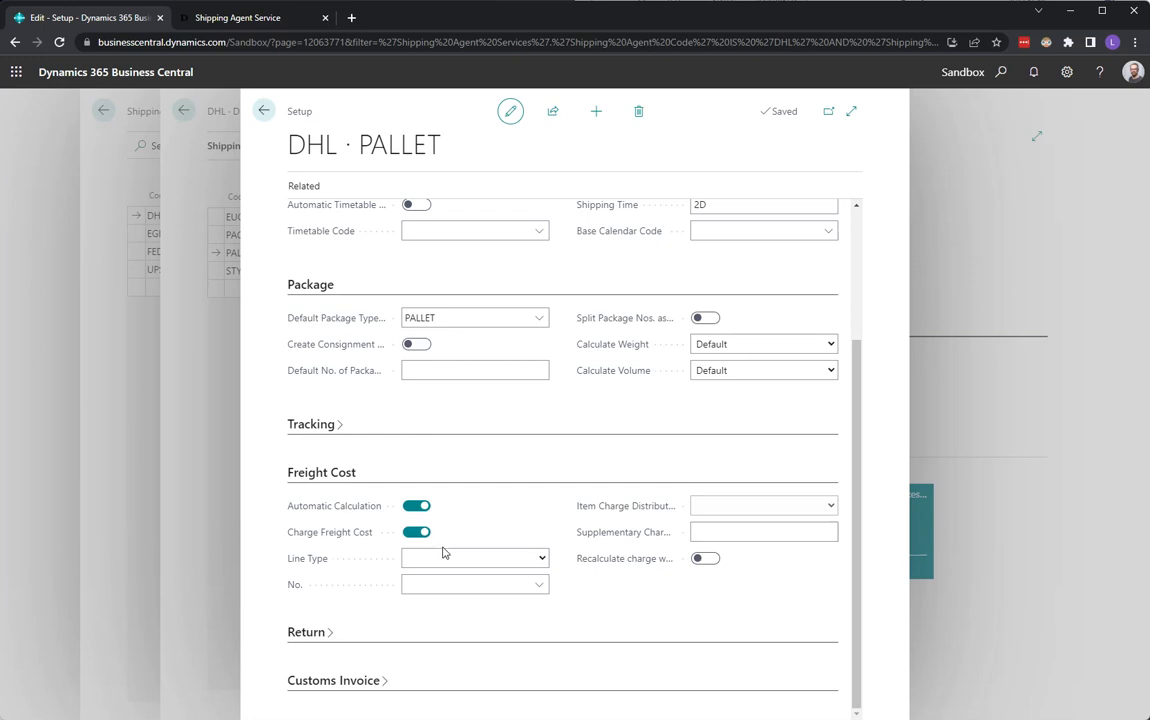
{"action": "left_click", "coordinate": [542, 559]}
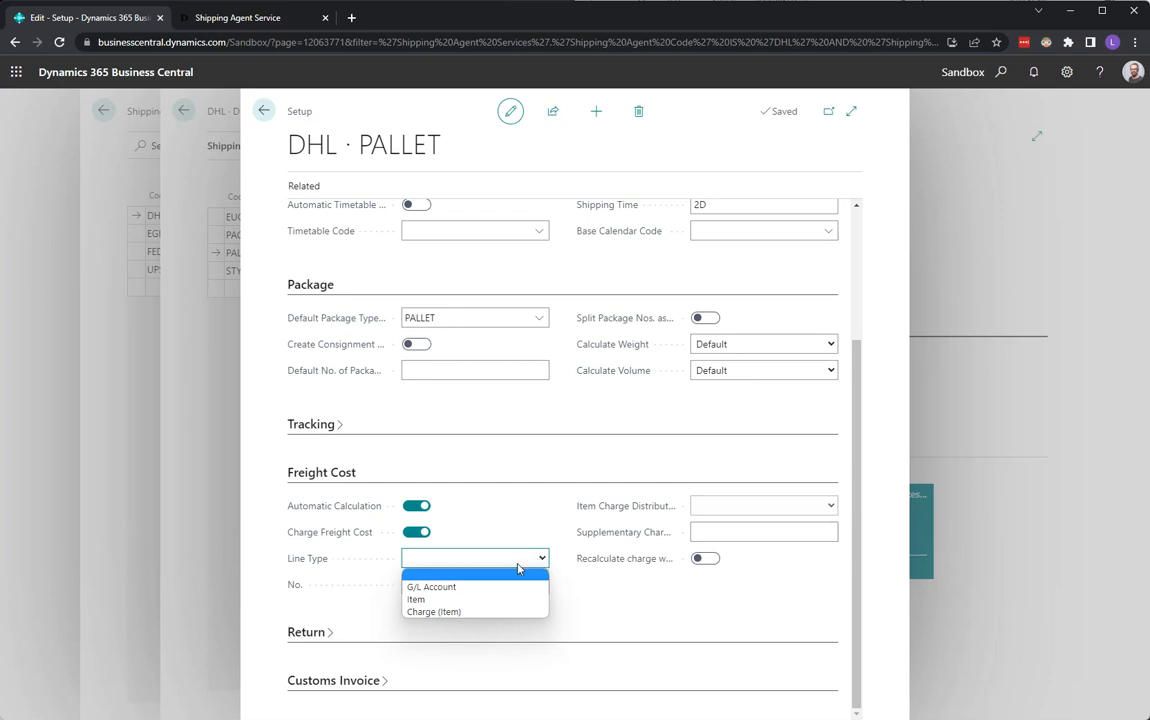
{"action": "left_click", "coordinate": [425, 600]}
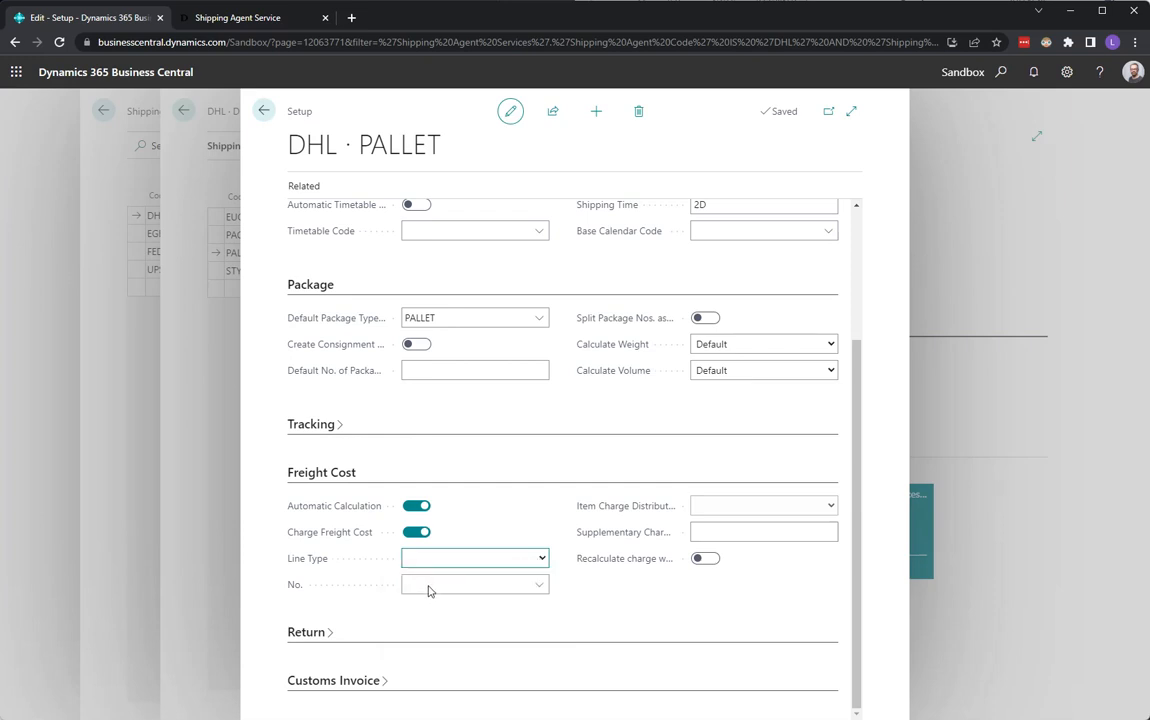
{"action": "left_click", "coordinate": [431, 586]}
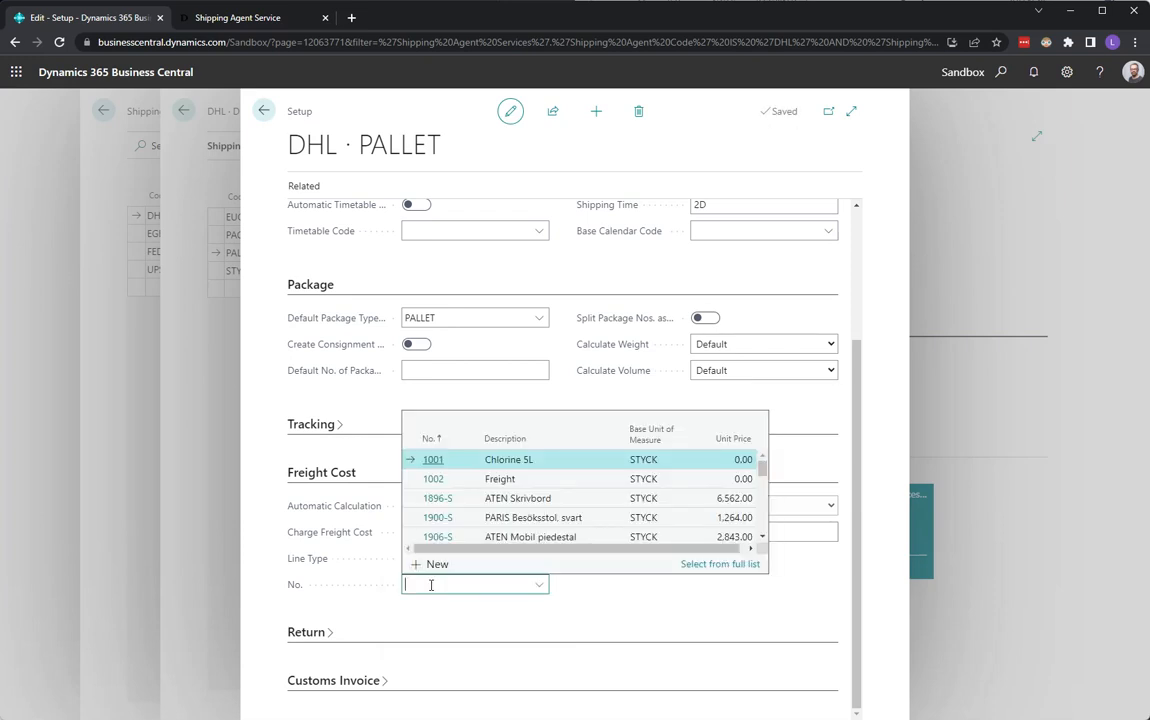
{"action": "left_click", "coordinate": [505, 481]}
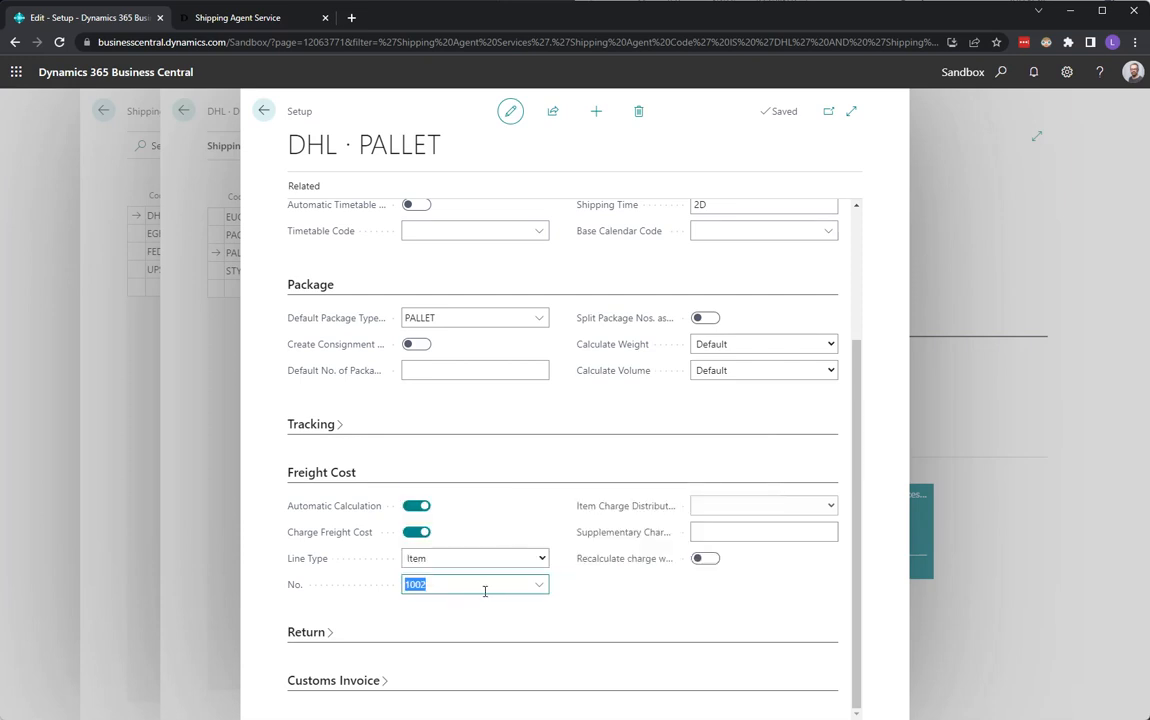
Open the card of item 1002 Freight from the full item list to check its type, then close it.
{"action": "left_click", "coordinate": [540, 586]}
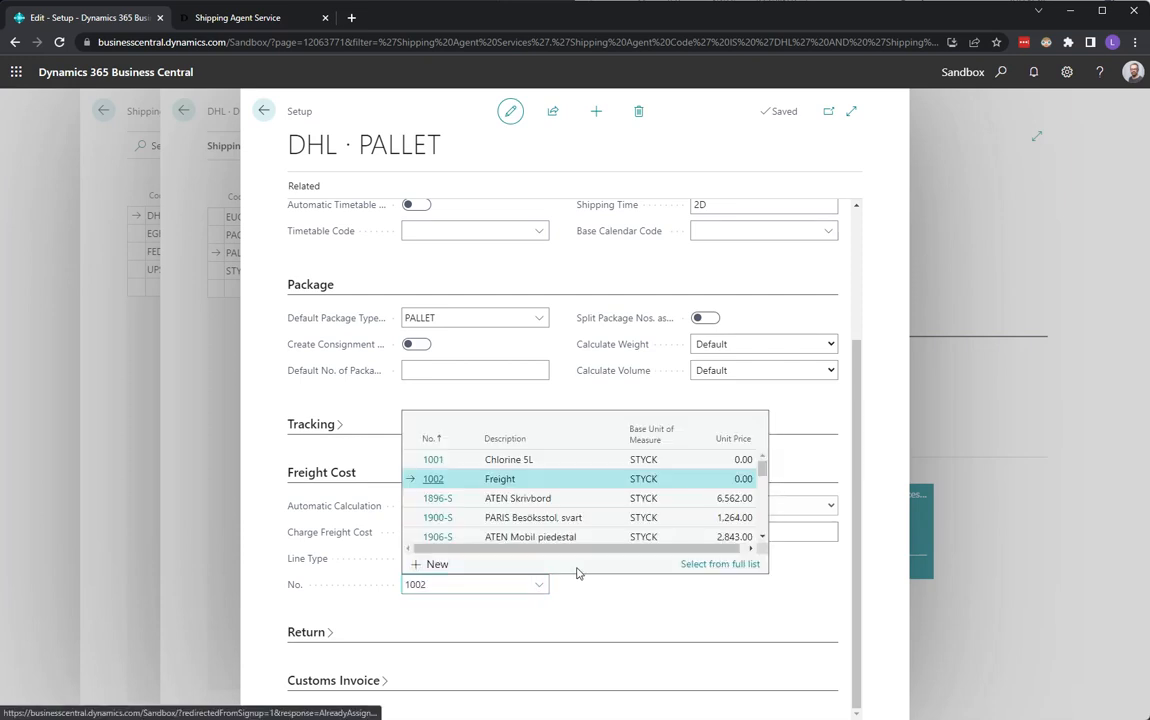
{"action": "left_click", "coordinate": [703, 566]}
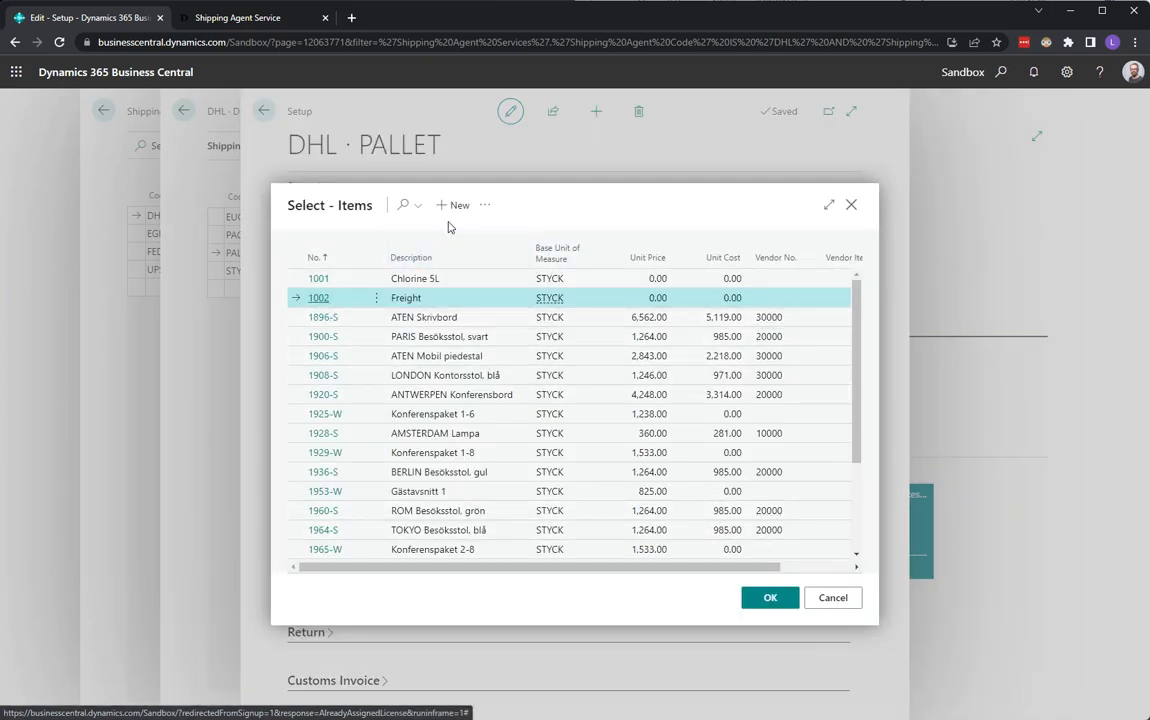
{"action": "left_click", "coordinate": [485, 206]}
{"action": "mouse_move", "coordinate": [515, 233]}
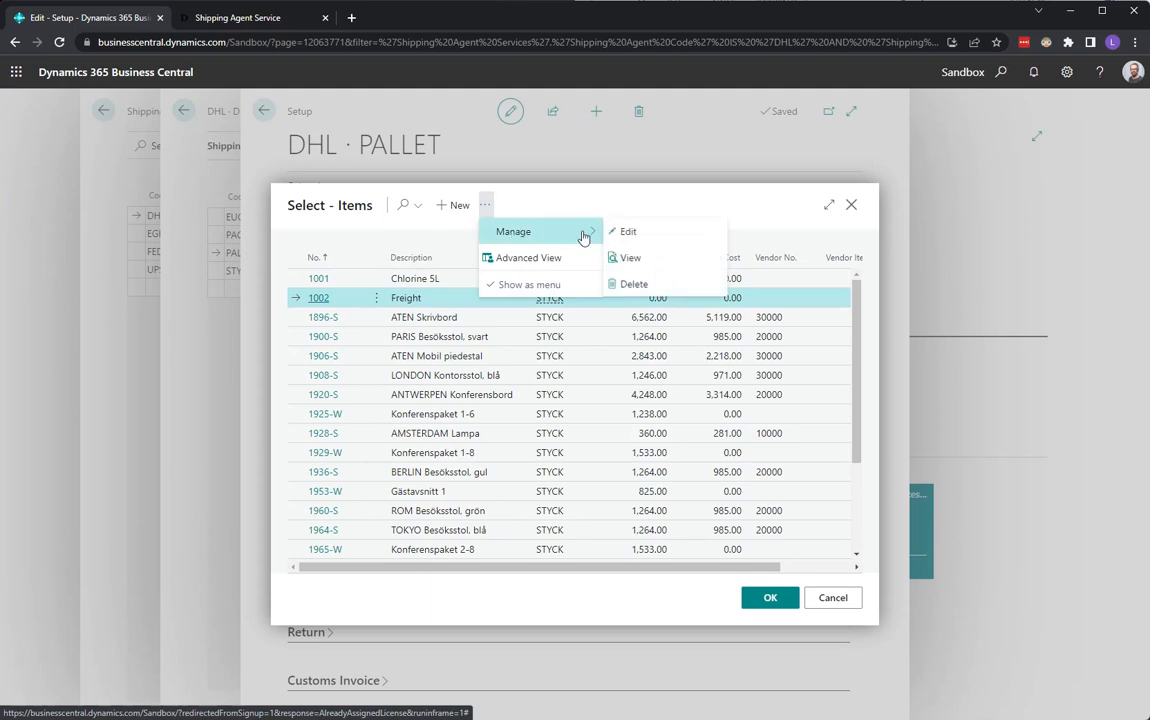
{"action": "left_click", "coordinate": [628, 232]}
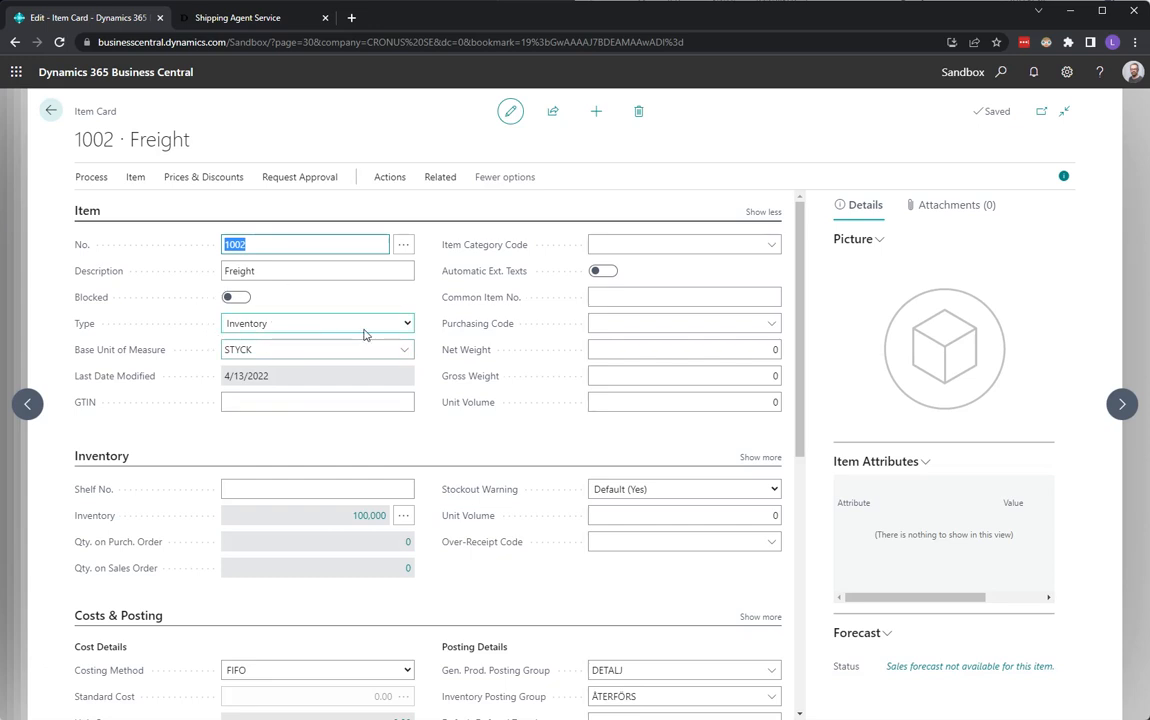
{"action": "left_click", "coordinate": [408, 326]}
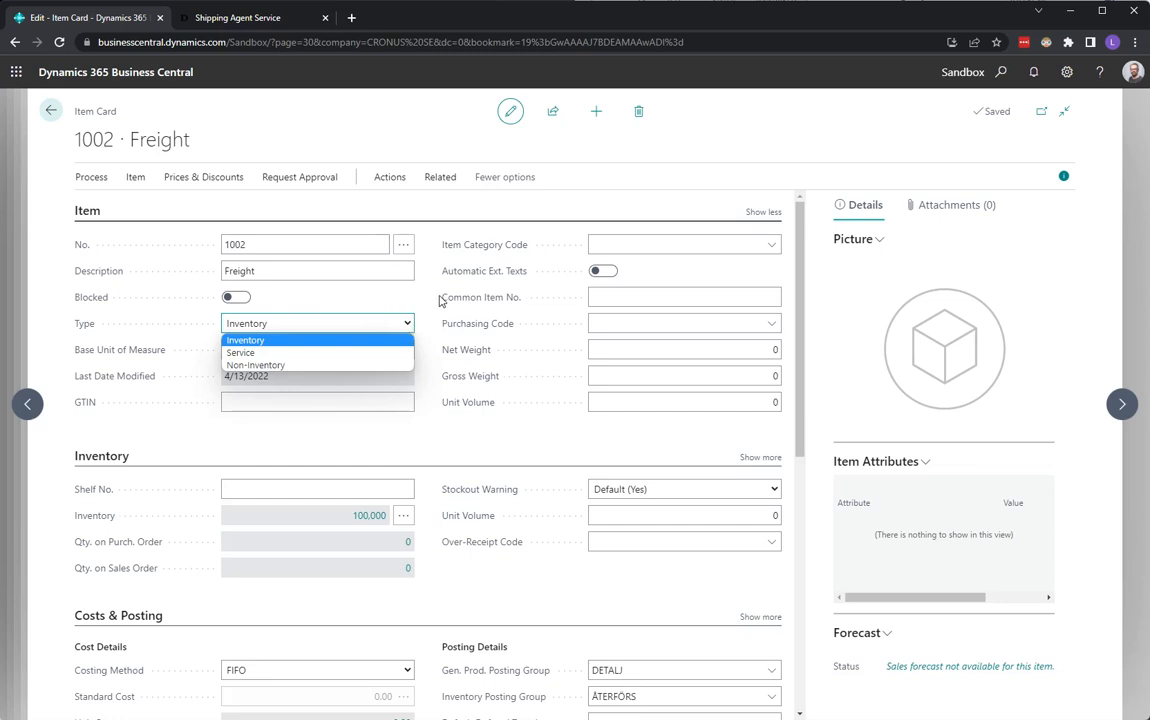
{"action": "left_click", "coordinate": [401, 298]}
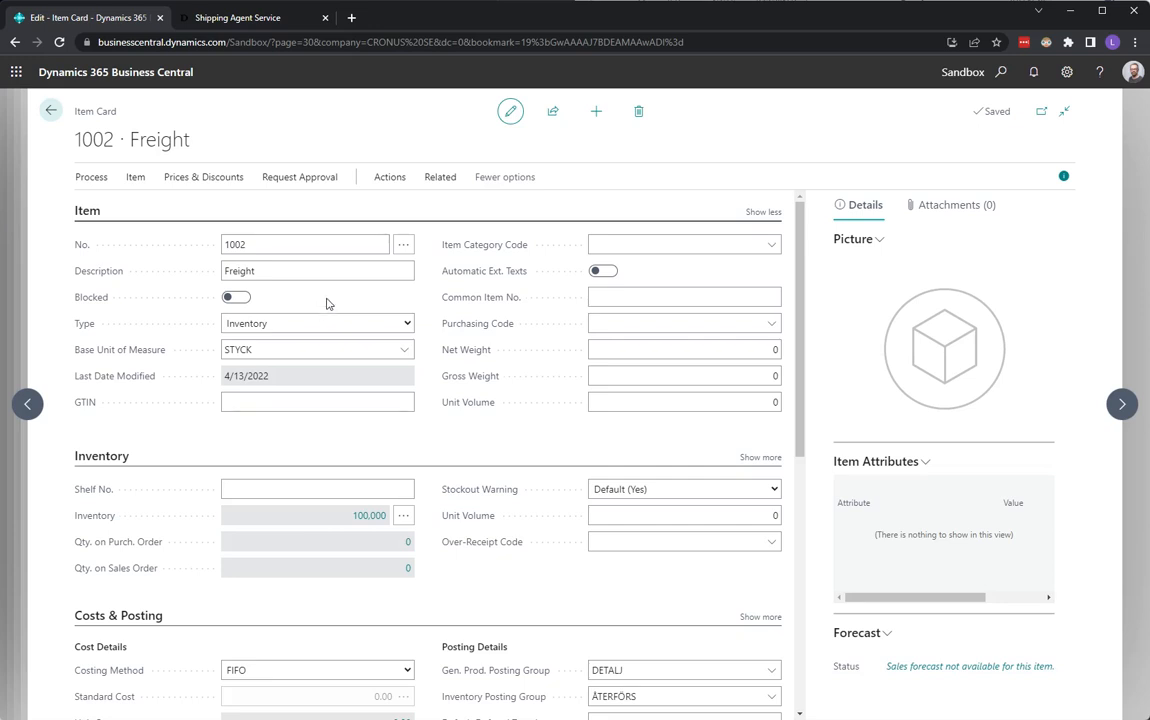
{"action": "left_click", "coordinate": [53, 113]}
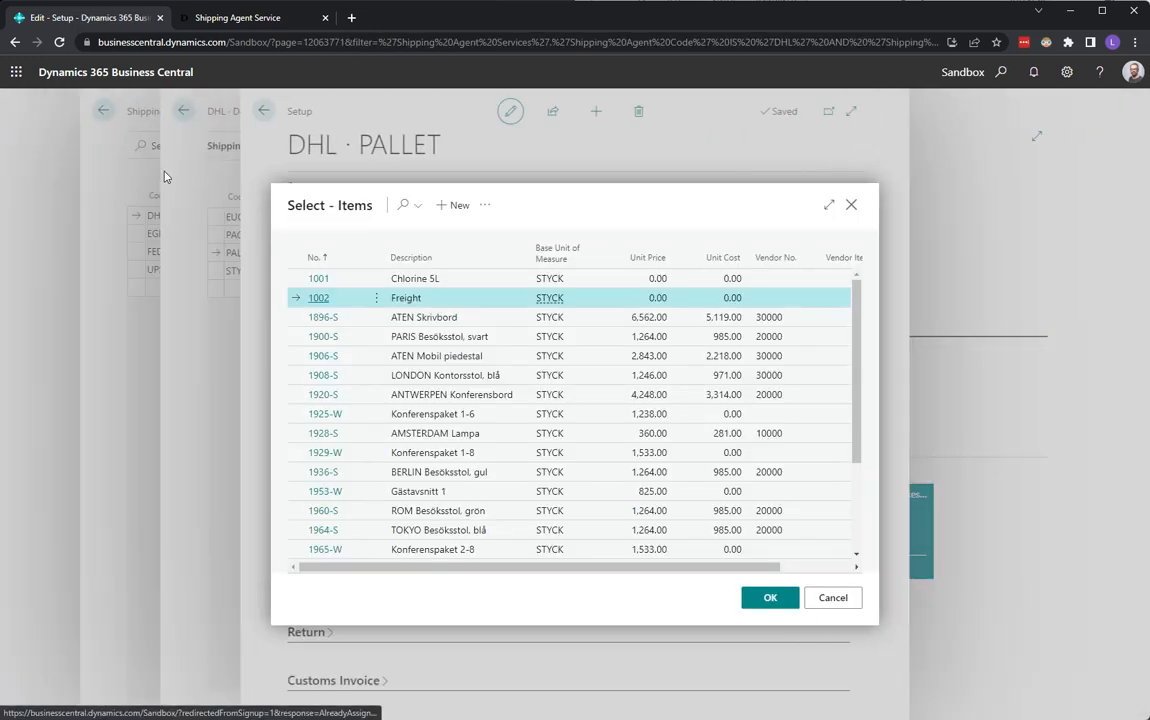
{"action": "left_click", "coordinate": [851, 204]}
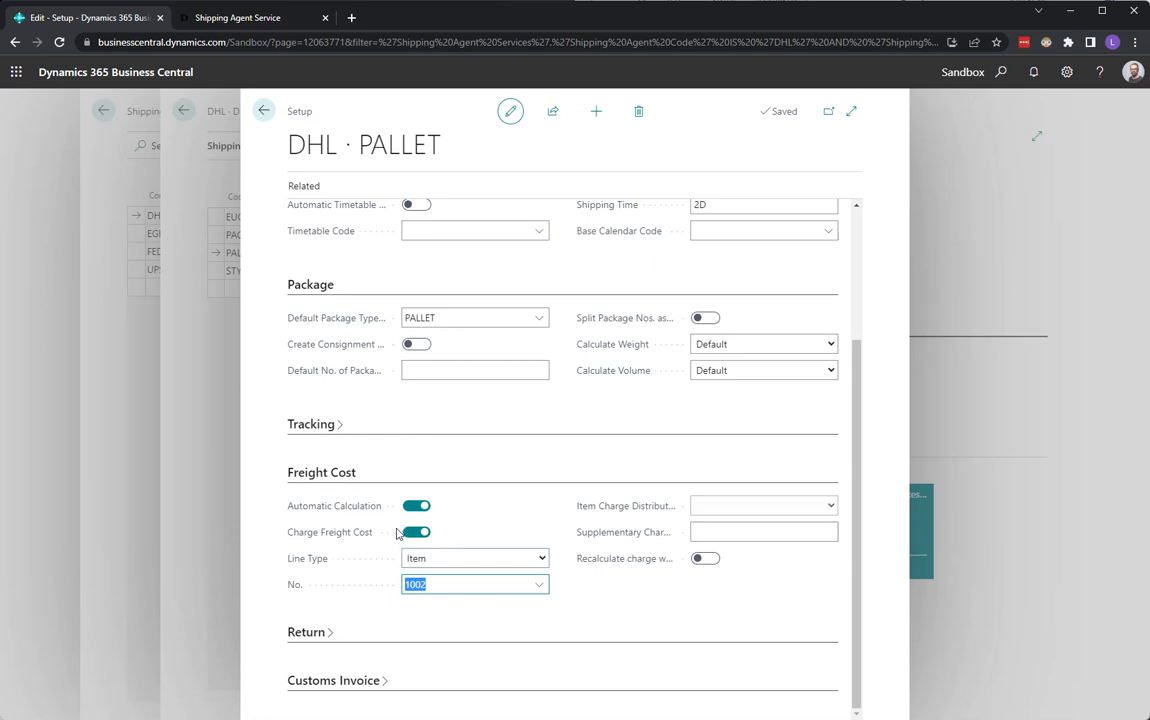
Set the supplementary charge percentage to 10.
{"action": "left_click", "coordinate": [443, 587]}
{"action": "left_click", "coordinate": [772, 531]}
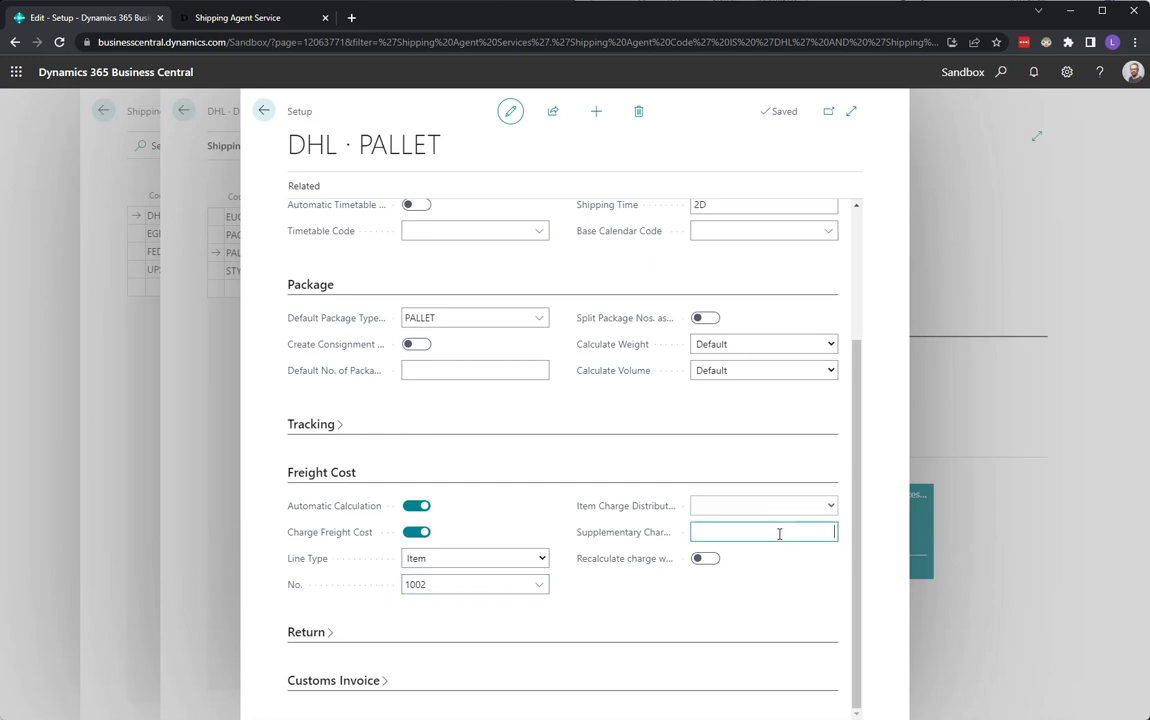
{"action": "key", "text": "Tab"}
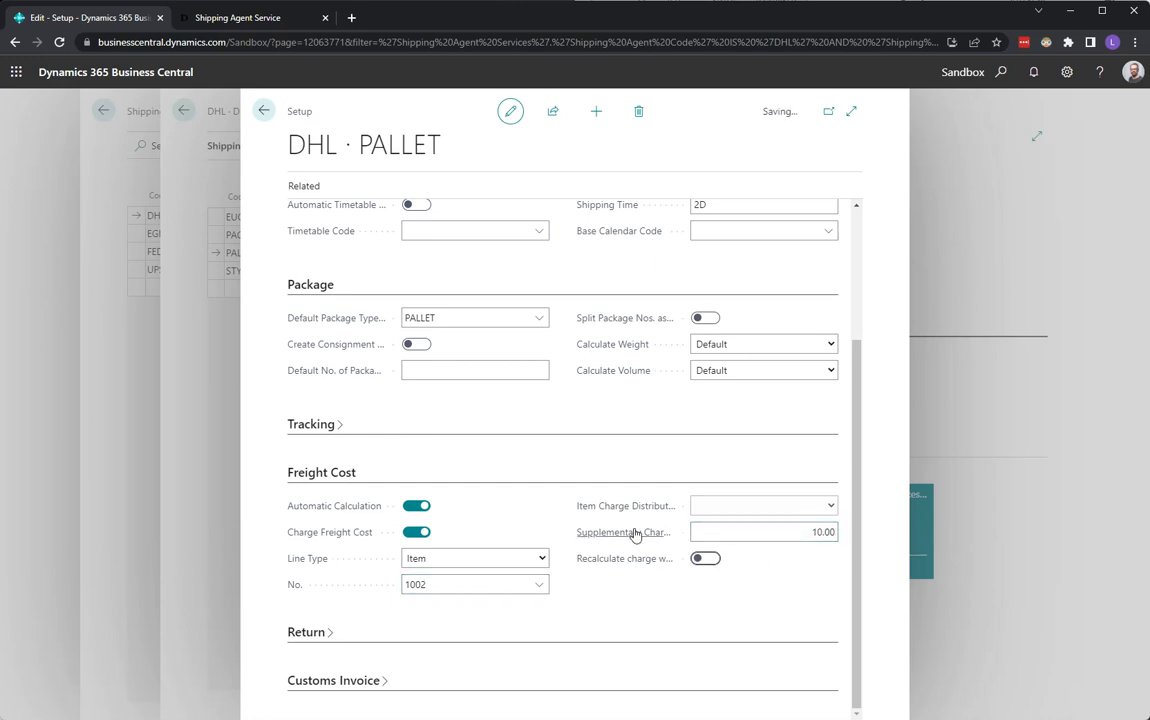
Go back to the home page and create a new sales order for the customer Adatum Corporation.
{"action": "mouse_move", "coordinate": [634, 534]}
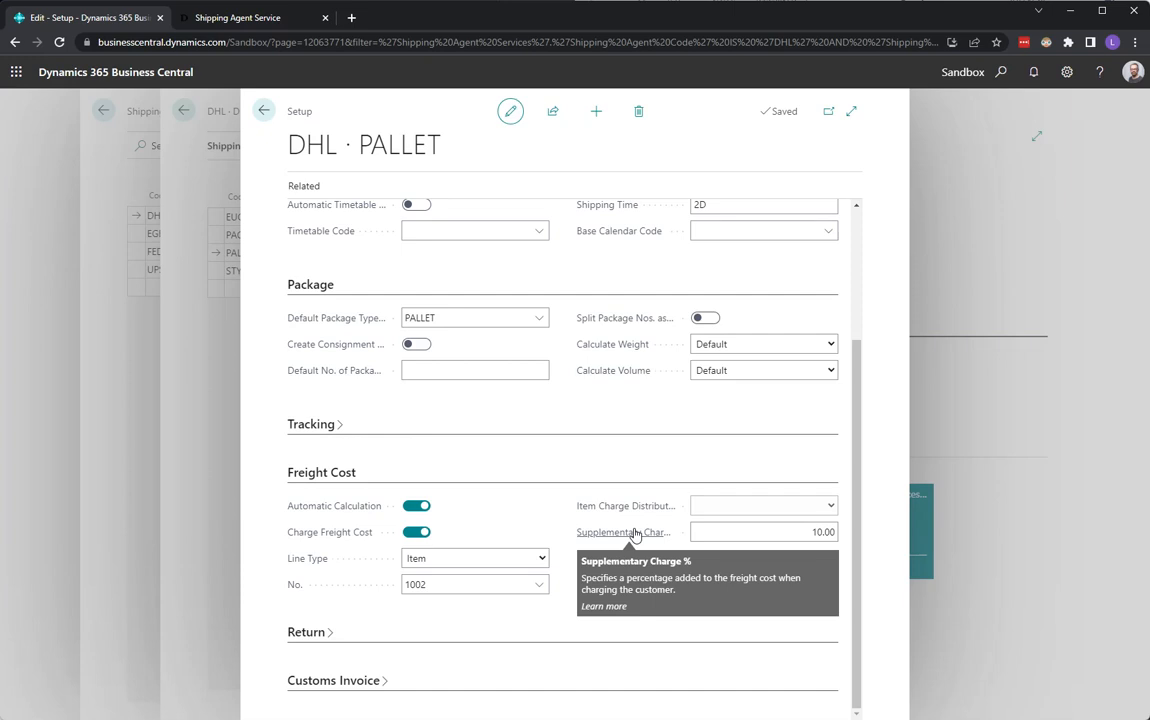
{"action": "left_click", "coordinate": [265, 111]}
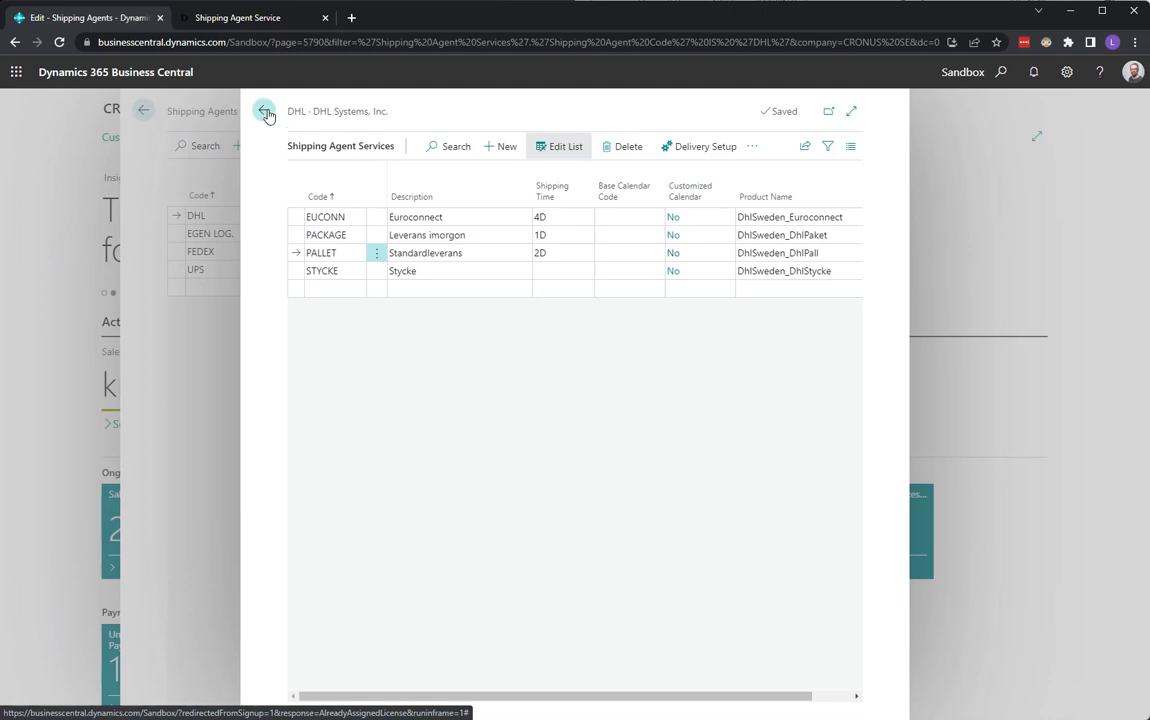
{"action": "left_click", "coordinate": [265, 113]}
{"action": "left_click", "coordinate": [274, 115]}
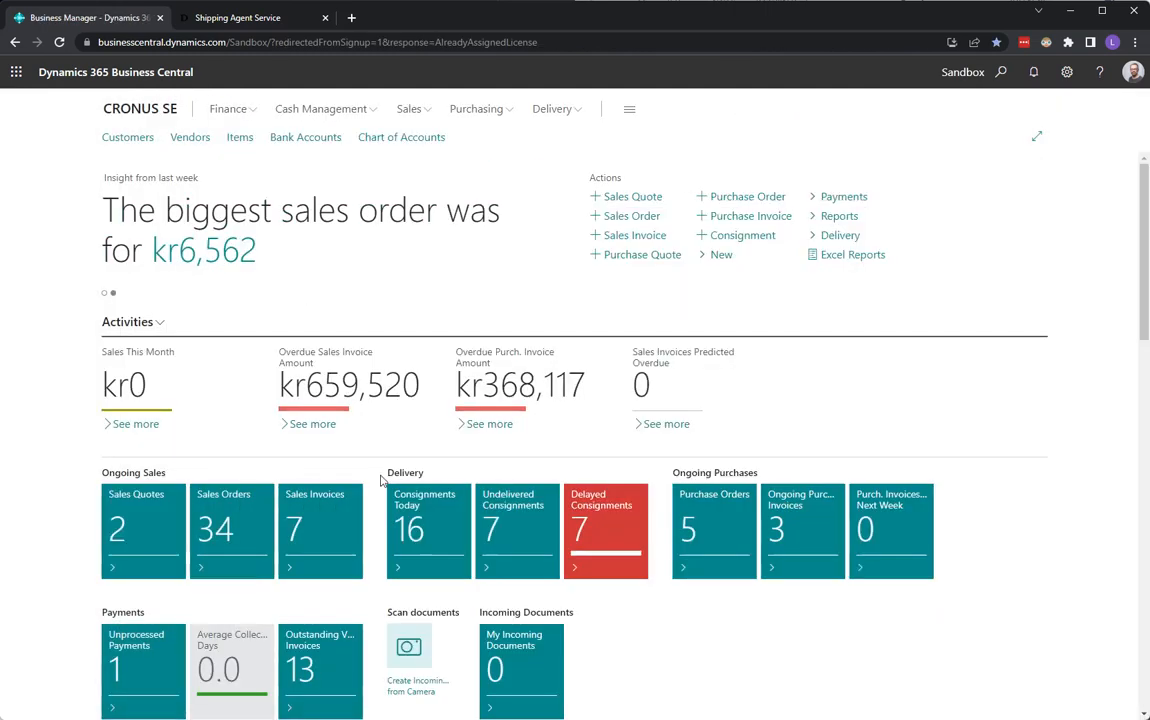
{"action": "left_click", "coordinate": [637, 220]}
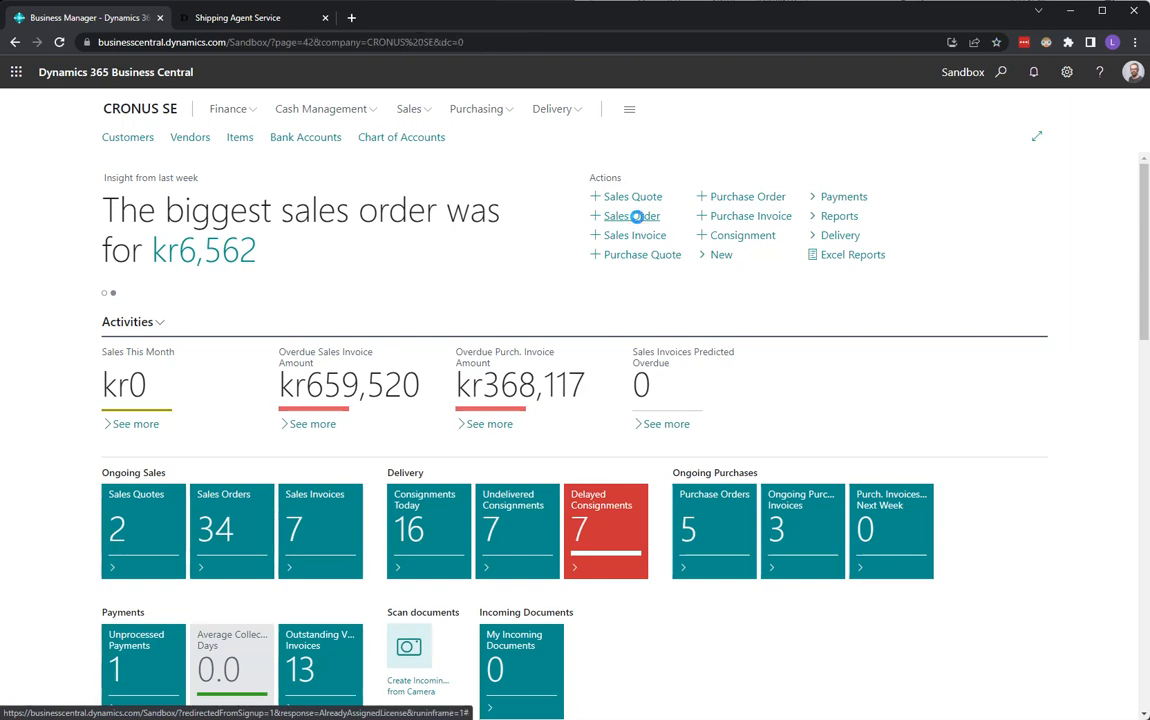
{"action": "type", "text": "10000"}
{"action": "key", "text": "Tab"}
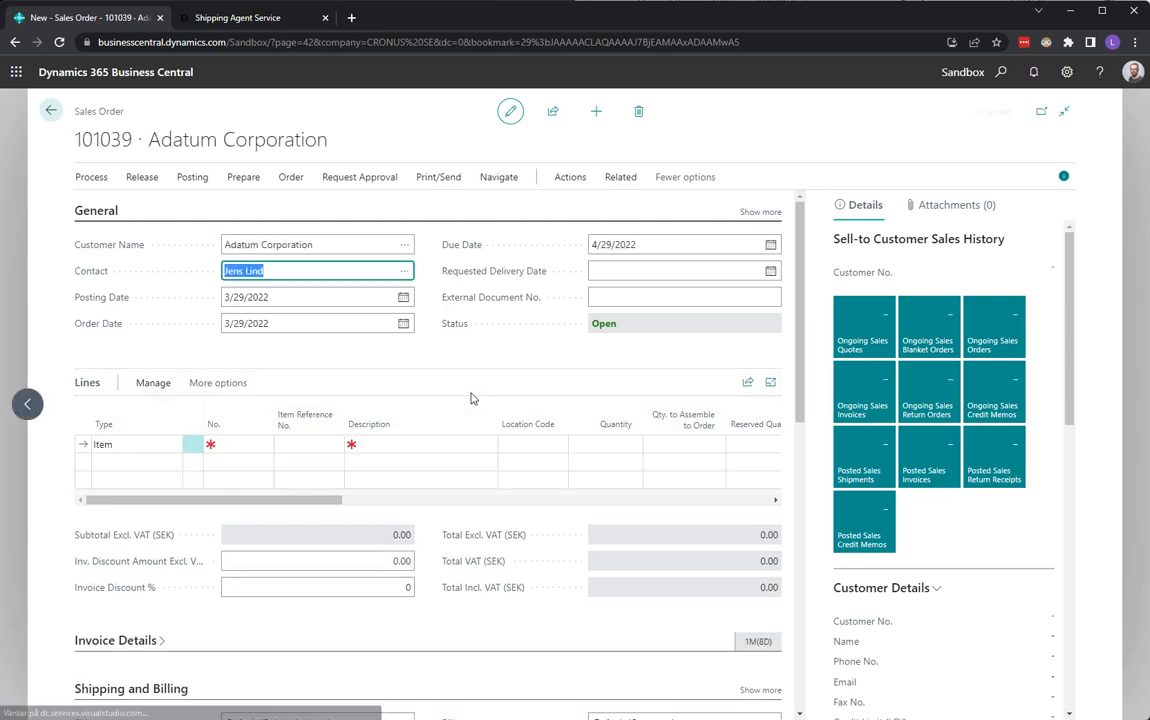
{"action": "scroll", "coordinate": [472, 398], "scroll_direction": "down", "scroll_amount": 6}
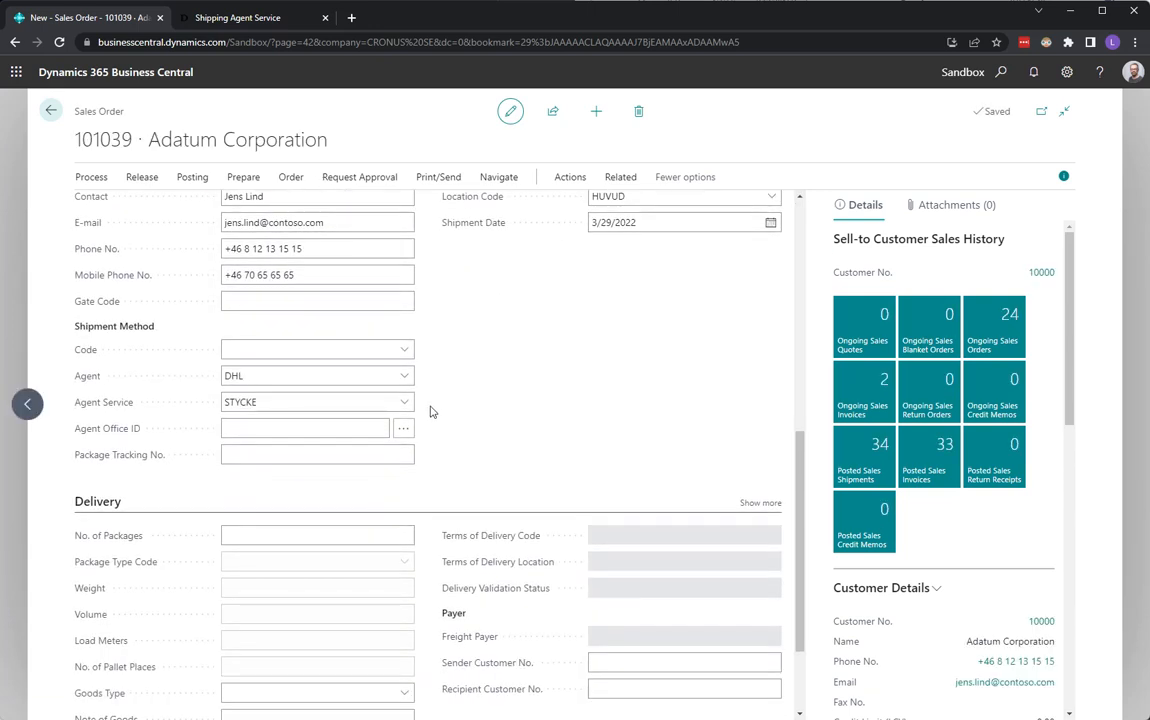
Set the order's agent service to PALLET and add a line for item 1896-S ATEN Skrivbord.
{"action": "left_click", "coordinate": [405, 402]}
{"action": "left_click", "coordinate": [428, 501]}
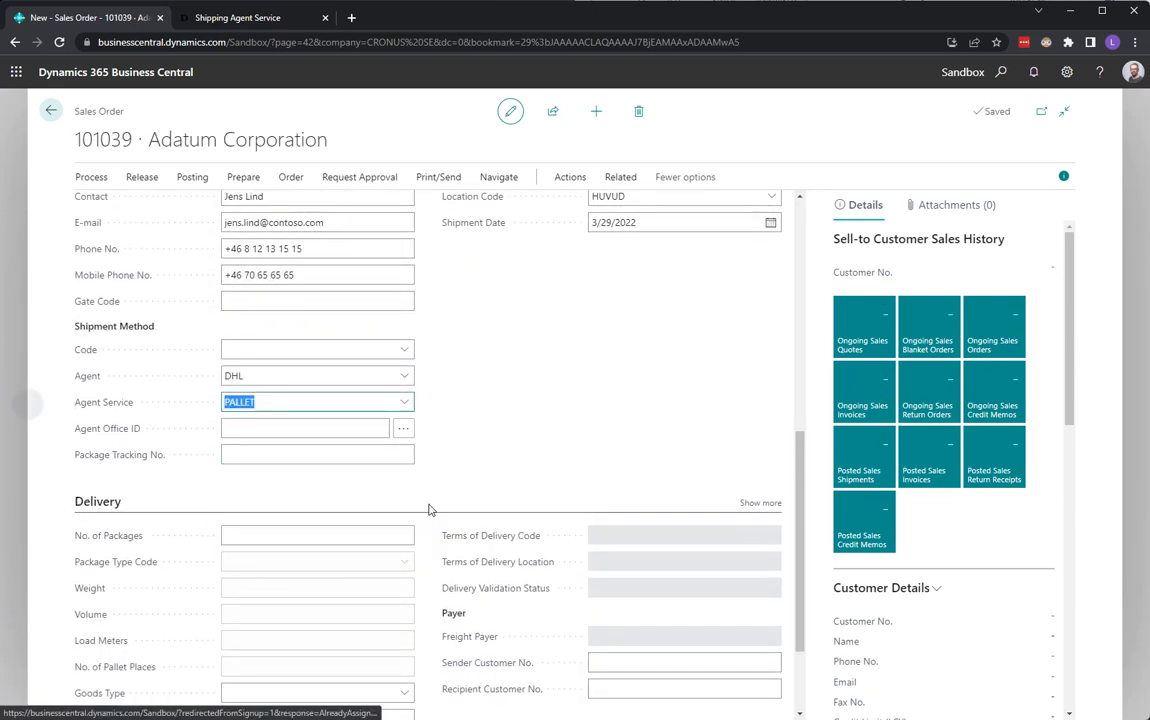
{"action": "scroll", "coordinate": [645, 465], "scroll_direction": "up", "scroll_amount": 8}
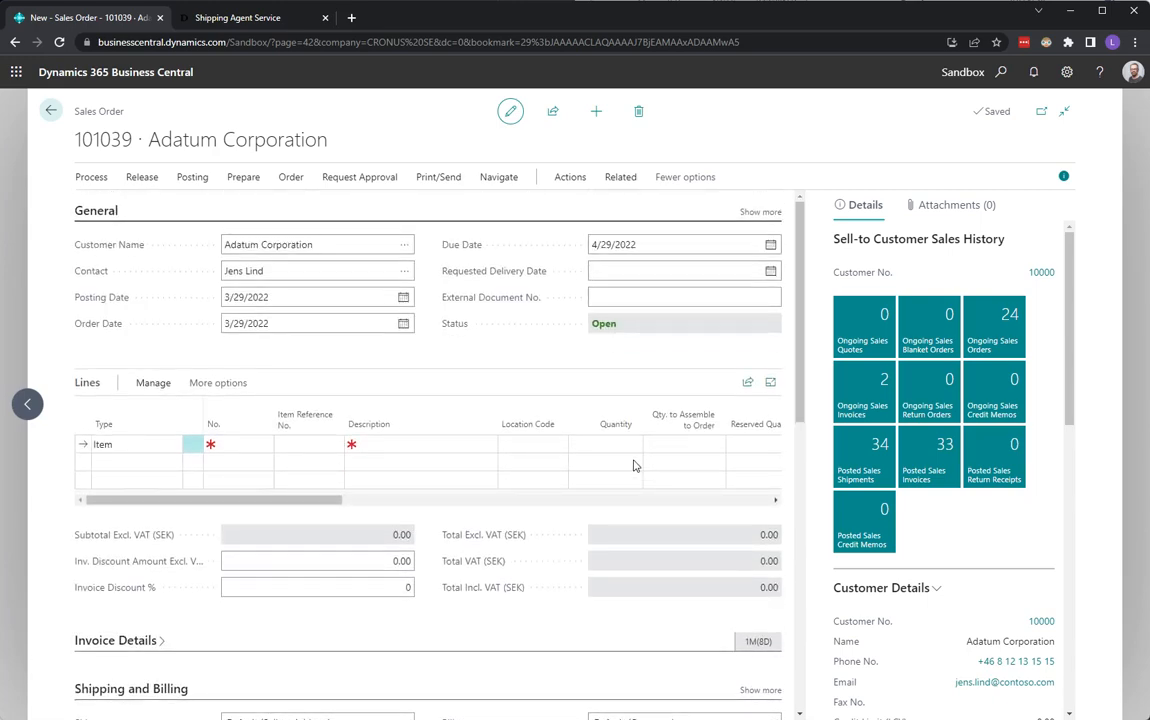
{"action": "left_click", "coordinate": [268, 446]}
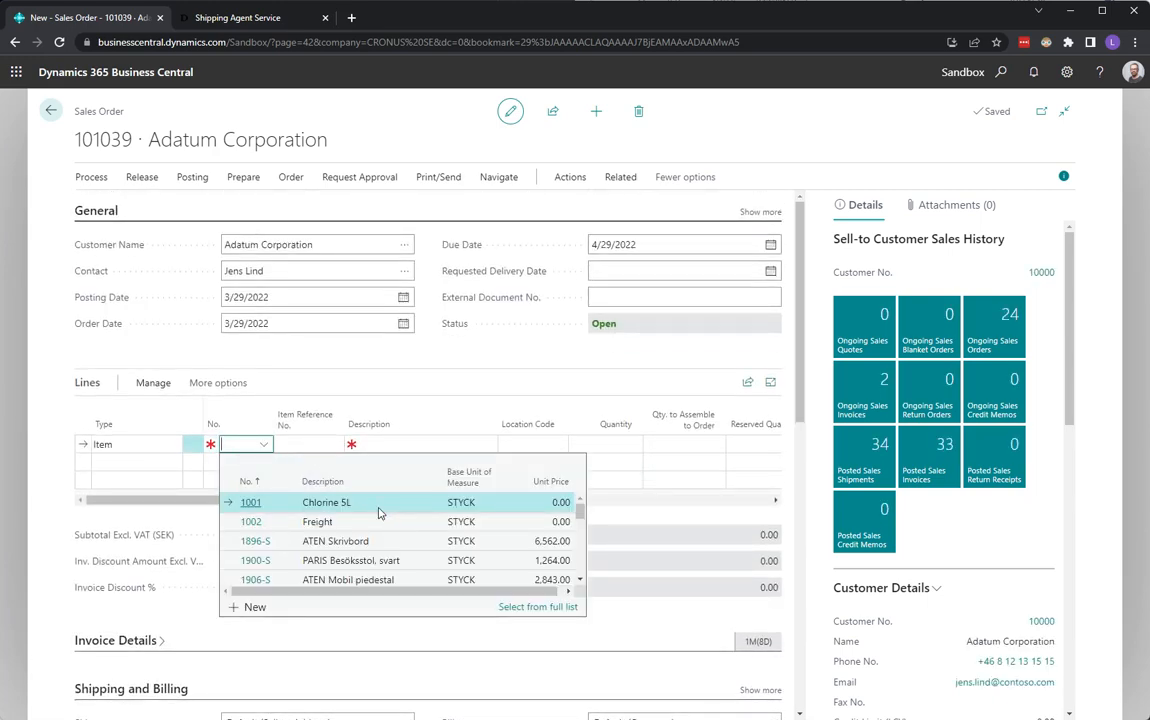
{"action": "left_click", "coordinate": [357, 544]}
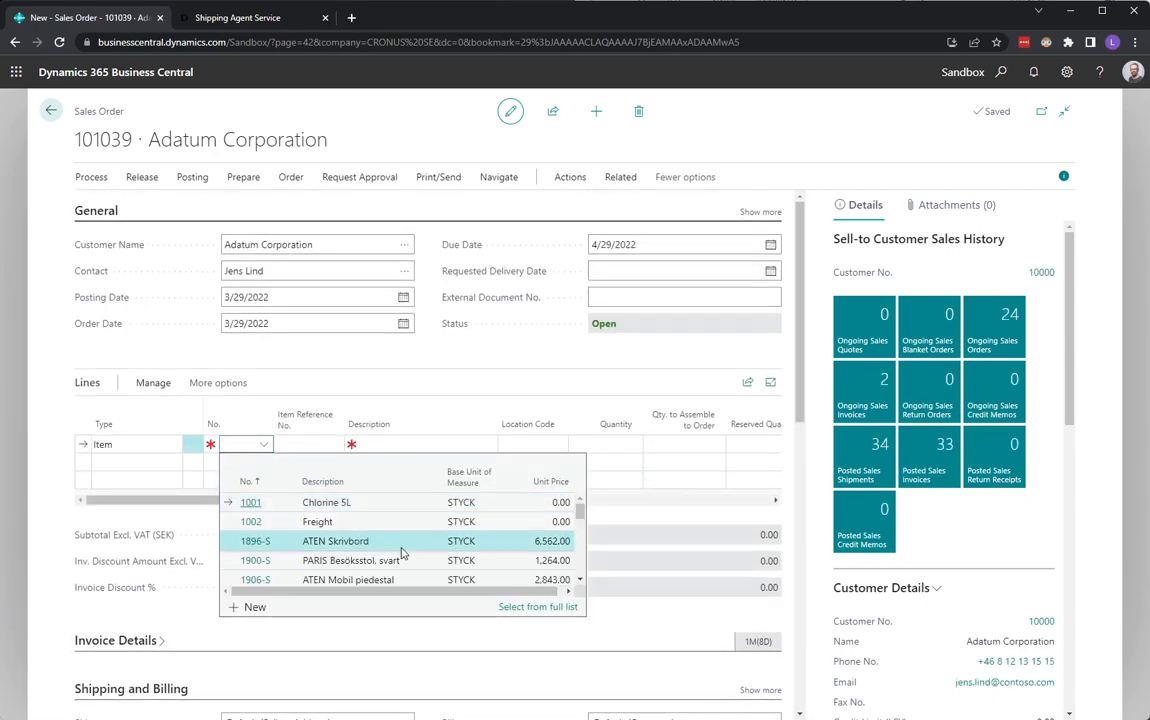
{"action": "key", "text": "Tab"}
{"action": "key", "text": "Tab"}
{"action": "key", "text": "Tab"}
Run Calculate Freight Cost for the order with 1 package and continue to the services page.
{"action": "left_click", "coordinate": [570, 177]}
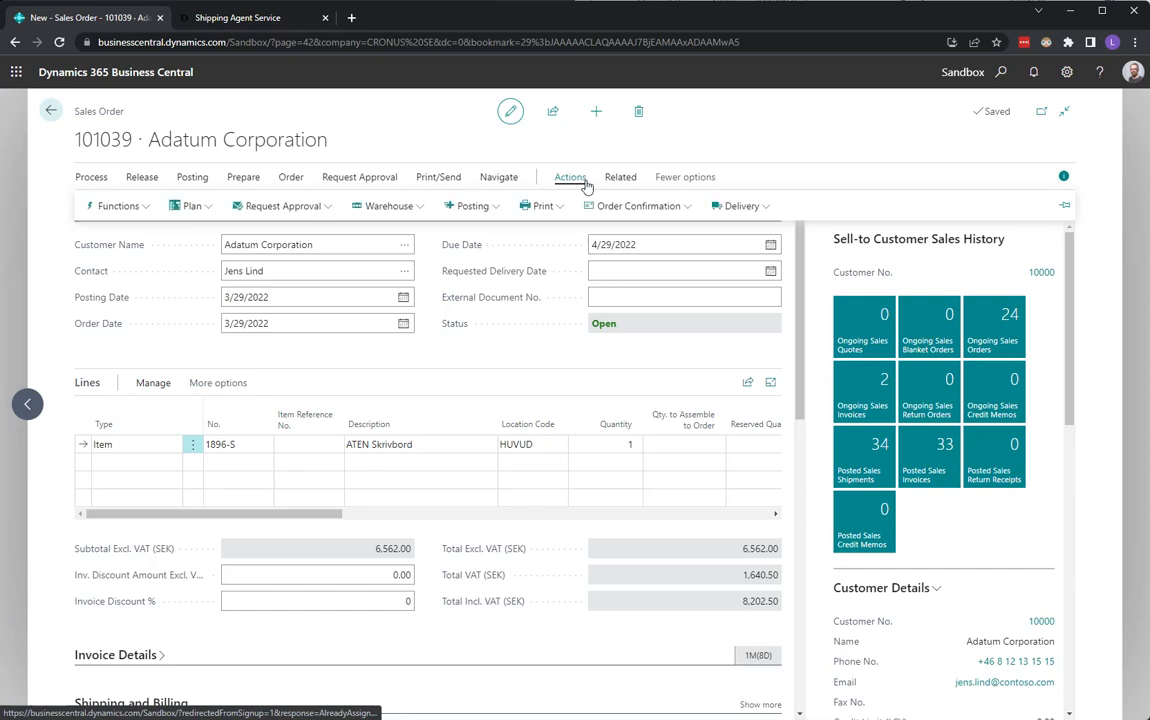
{"action": "left_click", "coordinate": [741, 205]}
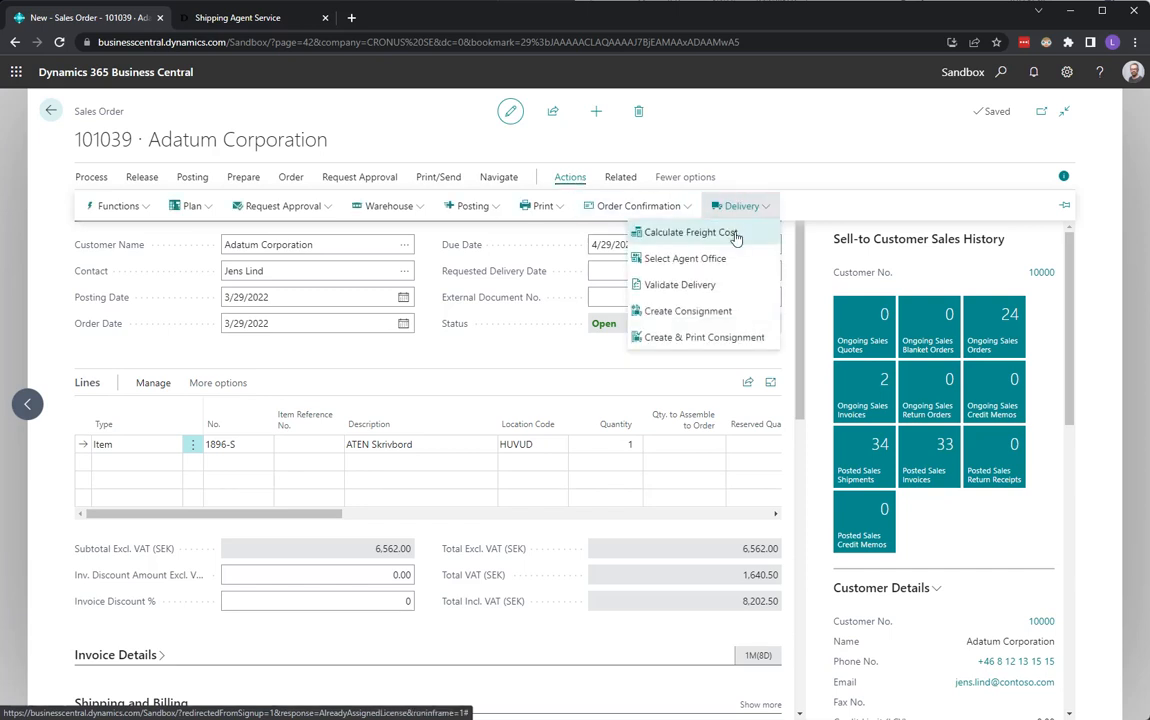
{"action": "left_click", "coordinate": [736, 233]}
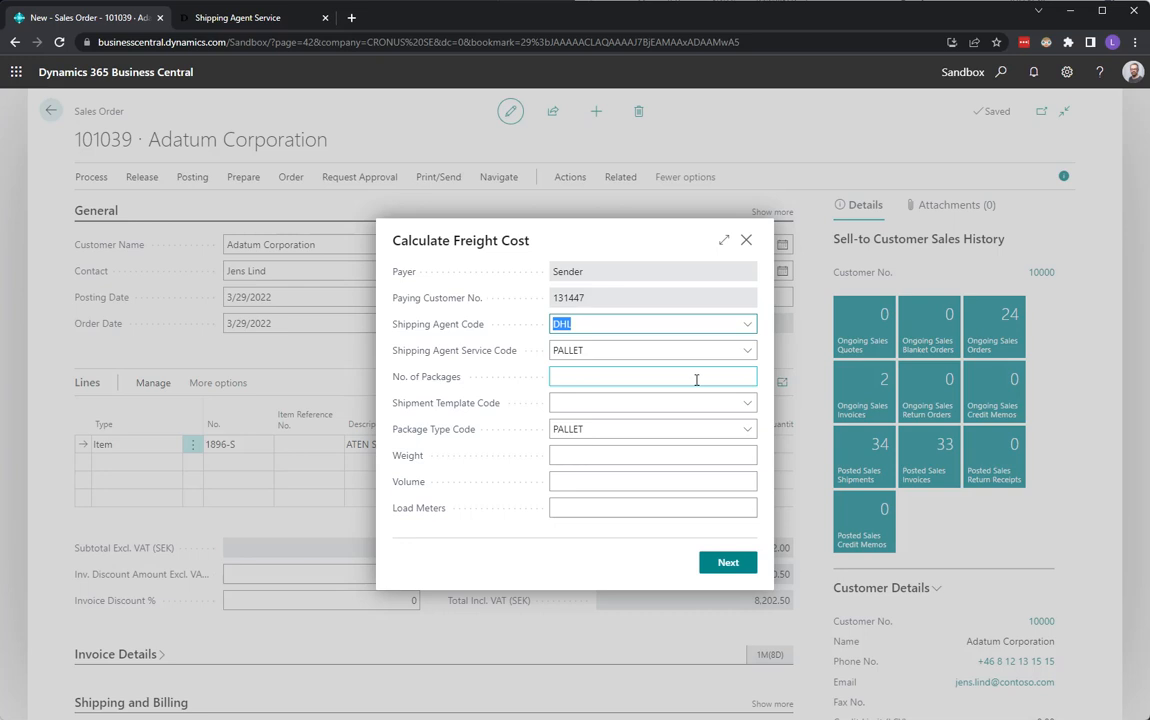
{"action": "left_click", "coordinate": [575, 376]}
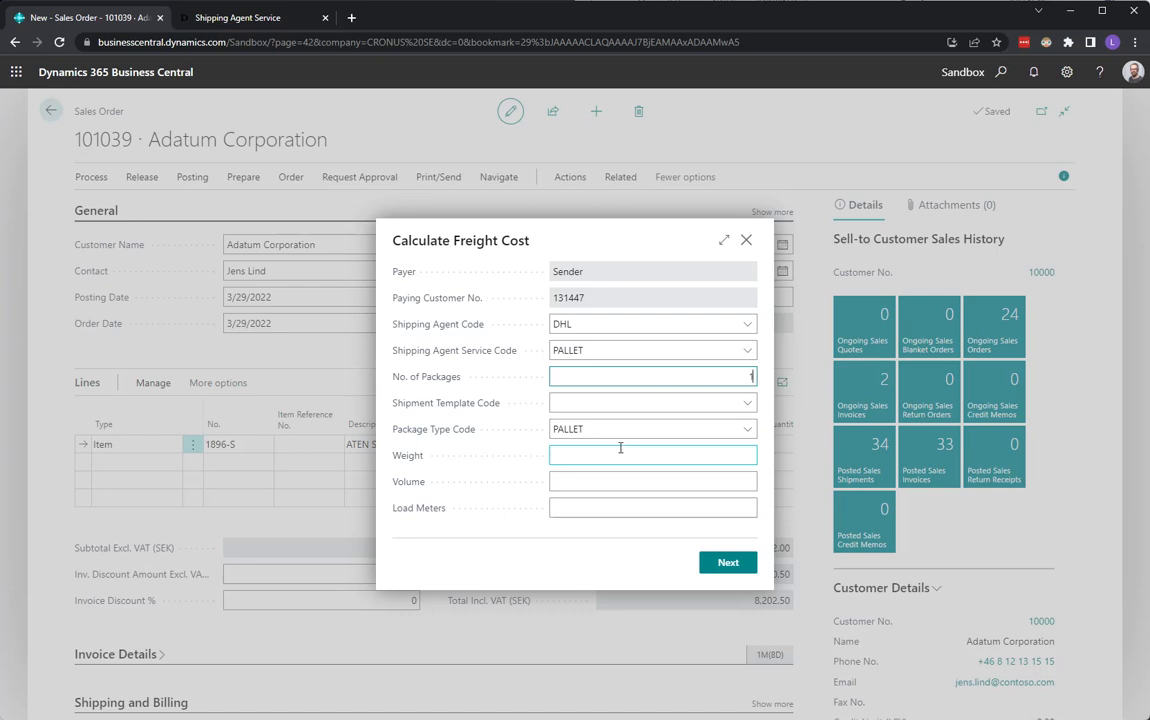
{"action": "left_click", "coordinate": [622, 403]}
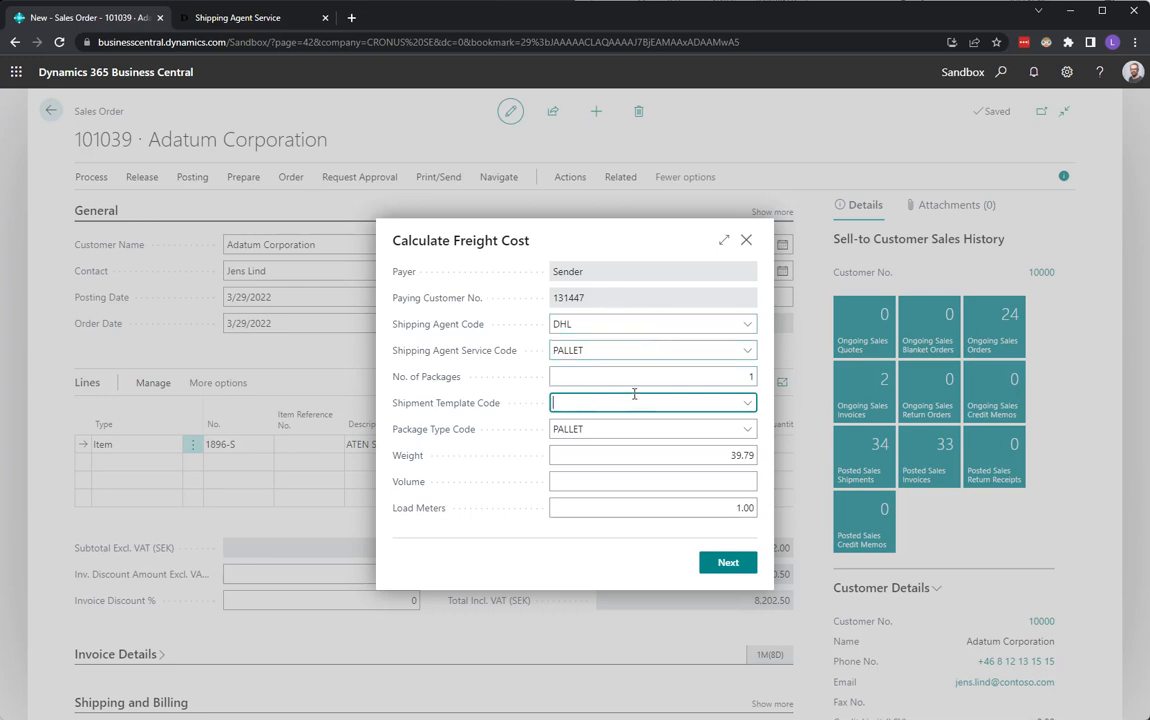
{"action": "left_click", "coordinate": [724, 566]}
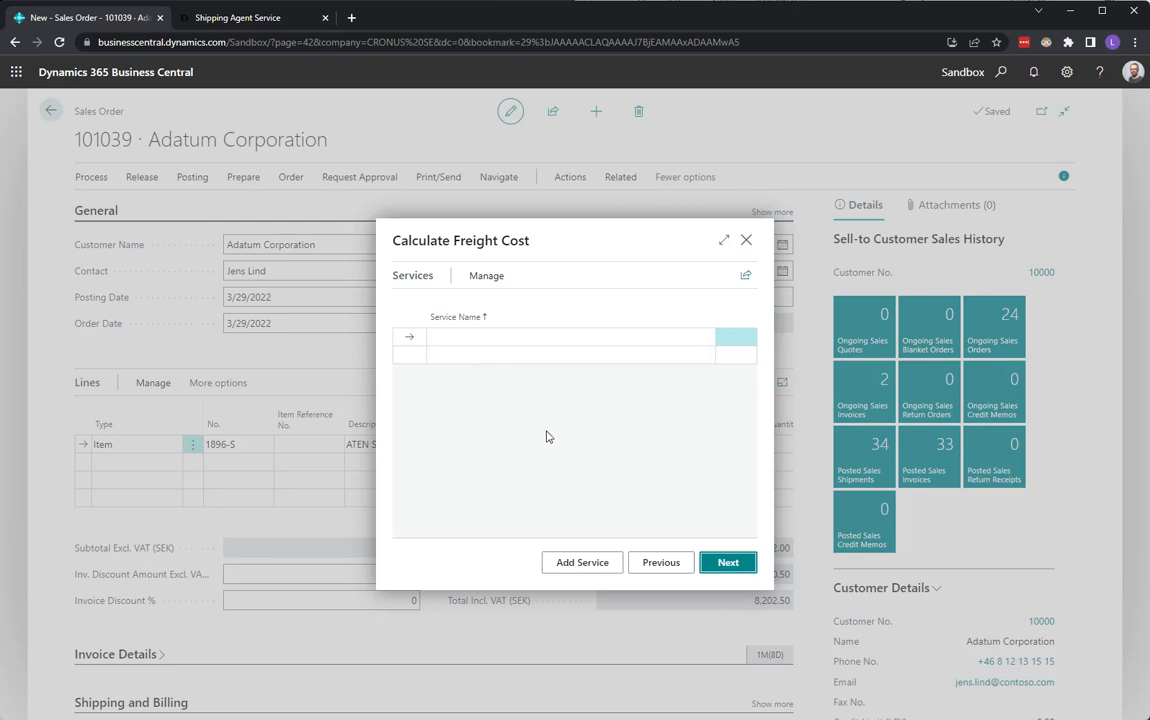
Open the list of add-on services, browse it, and close it without adding one.
{"action": "left_click", "coordinate": [588, 567]}
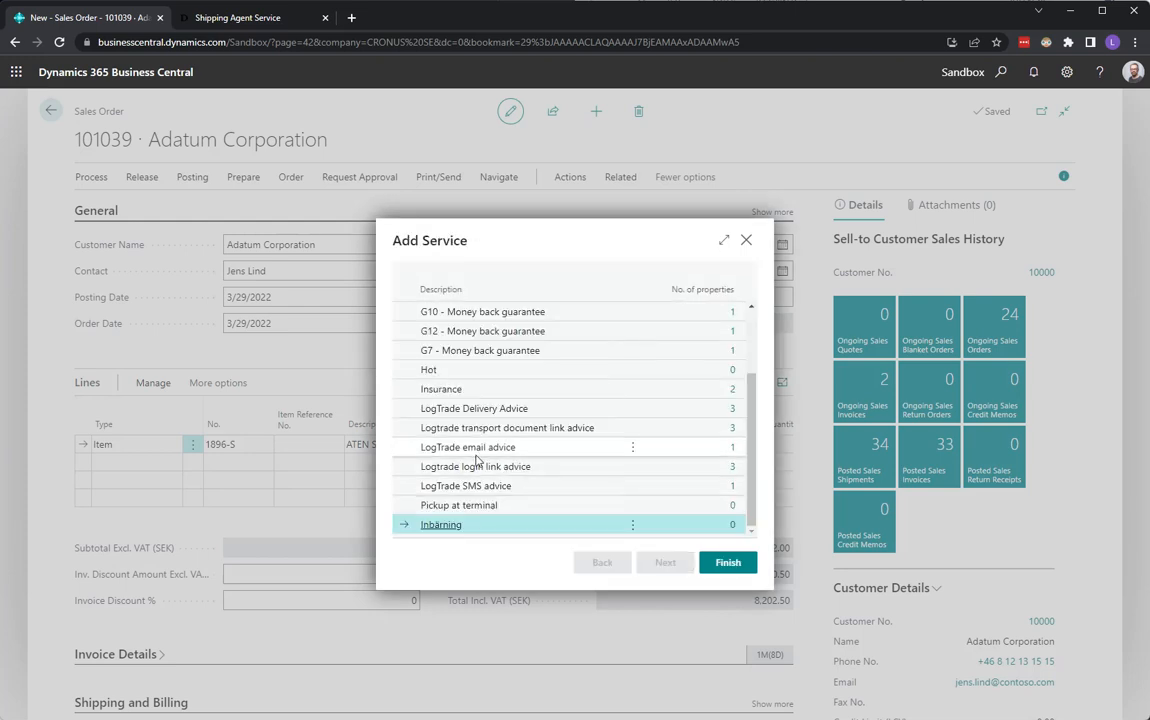
{"action": "scroll", "coordinate": [477, 452], "scroll_direction": "up", "scroll_amount": 2}
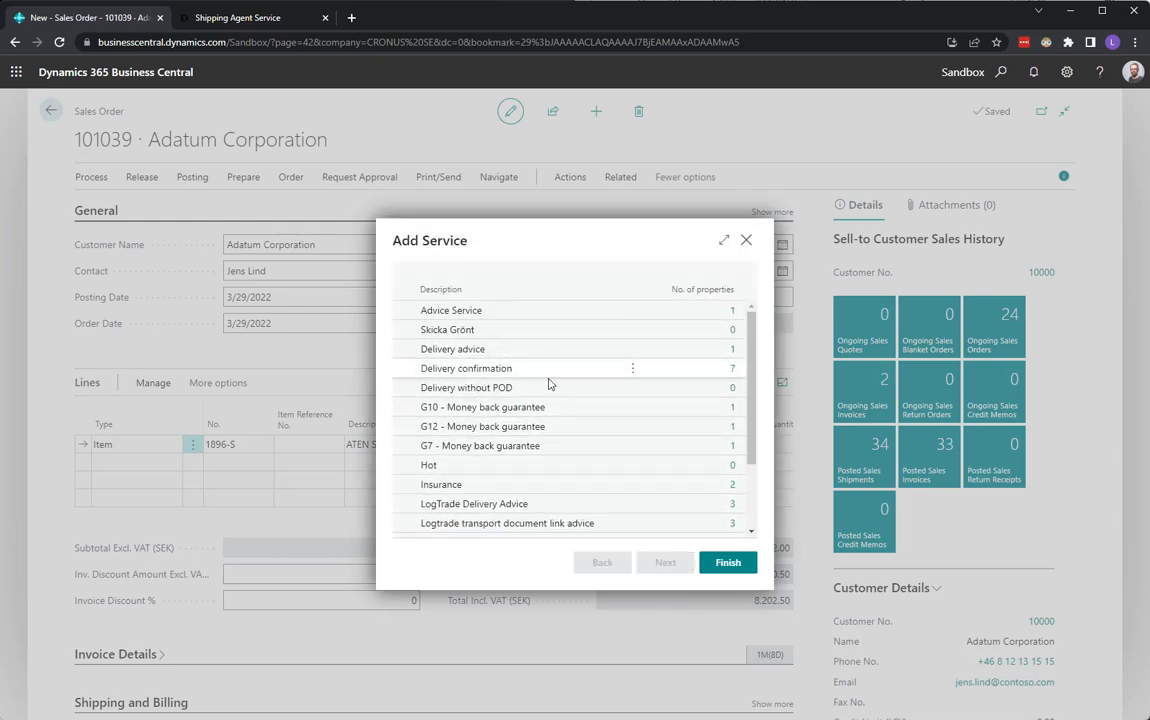
{"action": "scroll", "coordinate": [545, 440], "scroll_direction": "down", "scroll_amount": 5}
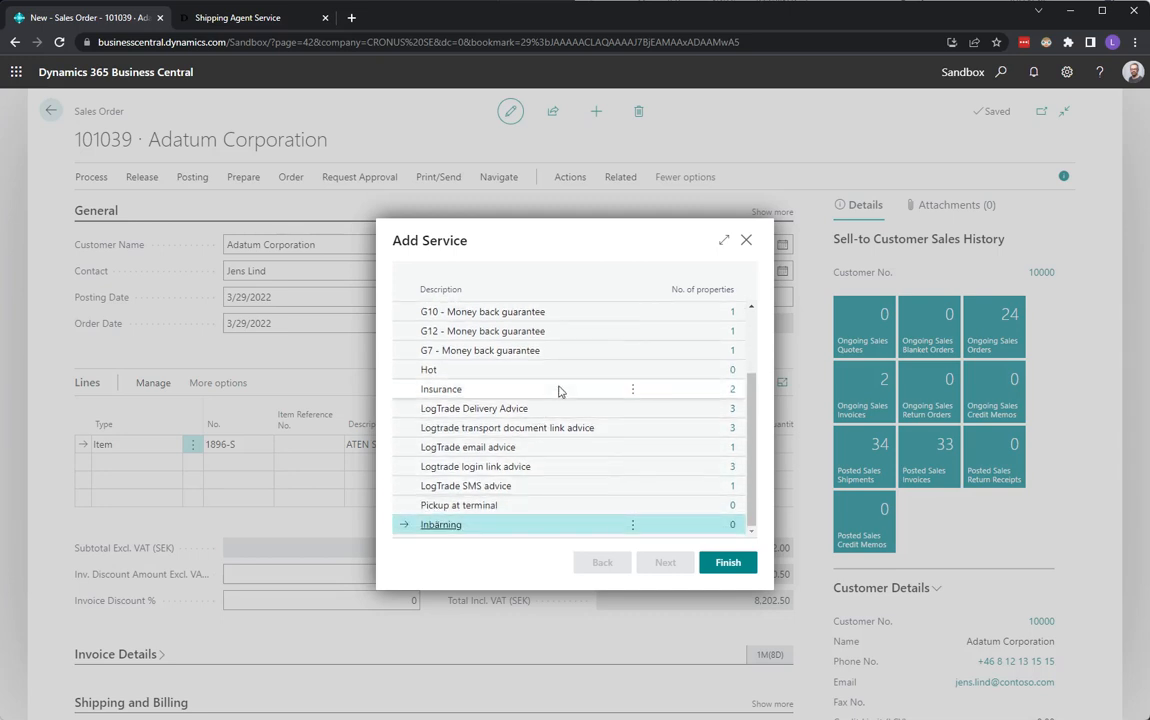
{"action": "left_click", "coordinate": [747, 241]}
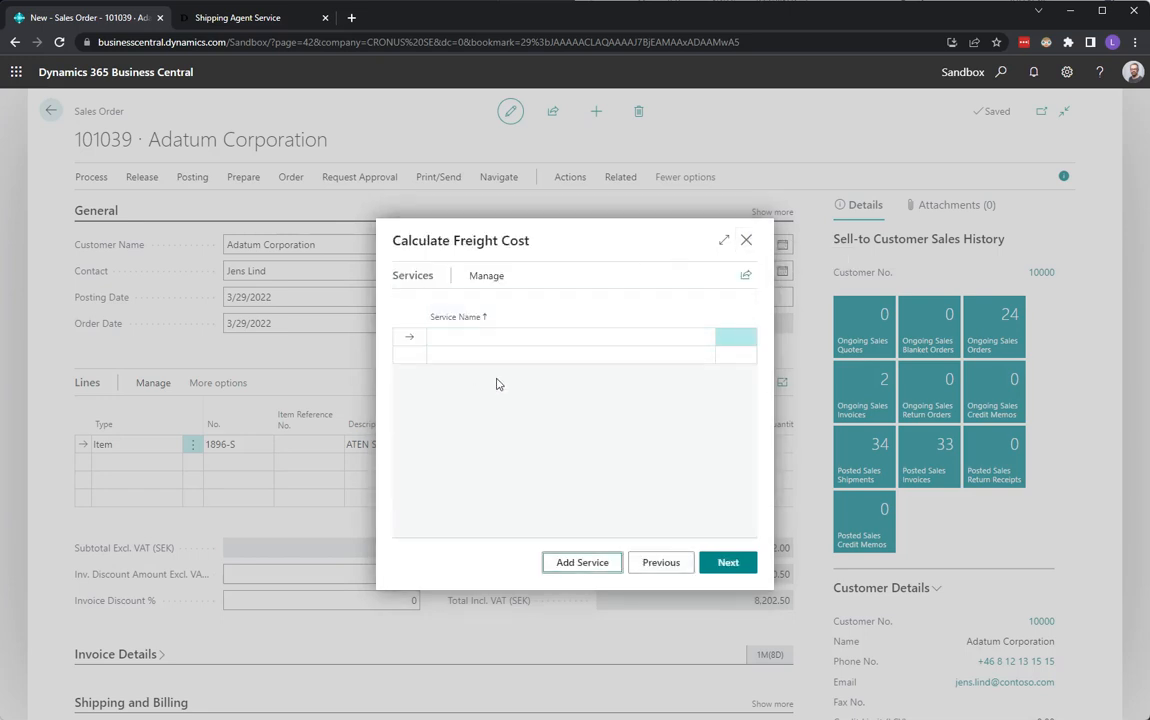
Continue to the cost summary, turn on Add Freight Cost to Order, and finish the calculation.
{"action": "left_click", "coordinate": [729, 563]}
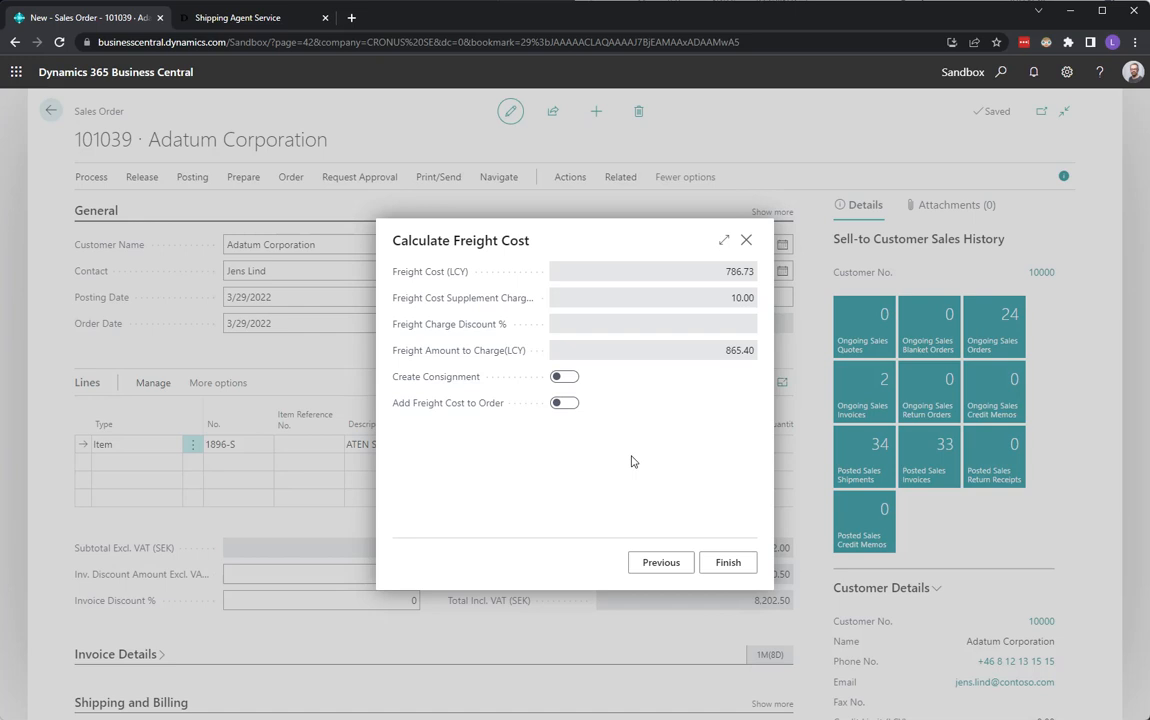
{"action": "left_click", "coordinate": [727, 274]}
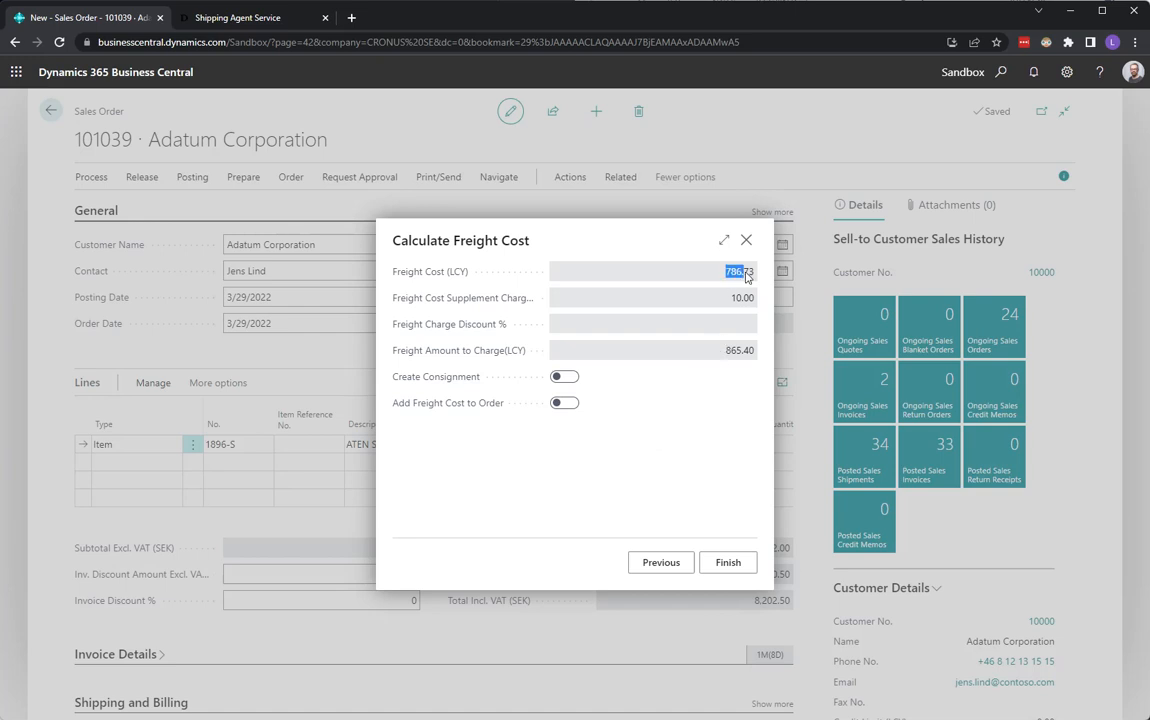
{"action": "left_click", "coordinate": [731, 301]}
{"action": "left_click_drag", "start_coordinate": [724, 353], "coordinate": [755, 382]}
{"action": "left_click", "coordinate": [682, 359]}
{"action": "left_click", "coordinate": [568, 403]}
{"action": "left_click", "coordinate": [737, 571]}
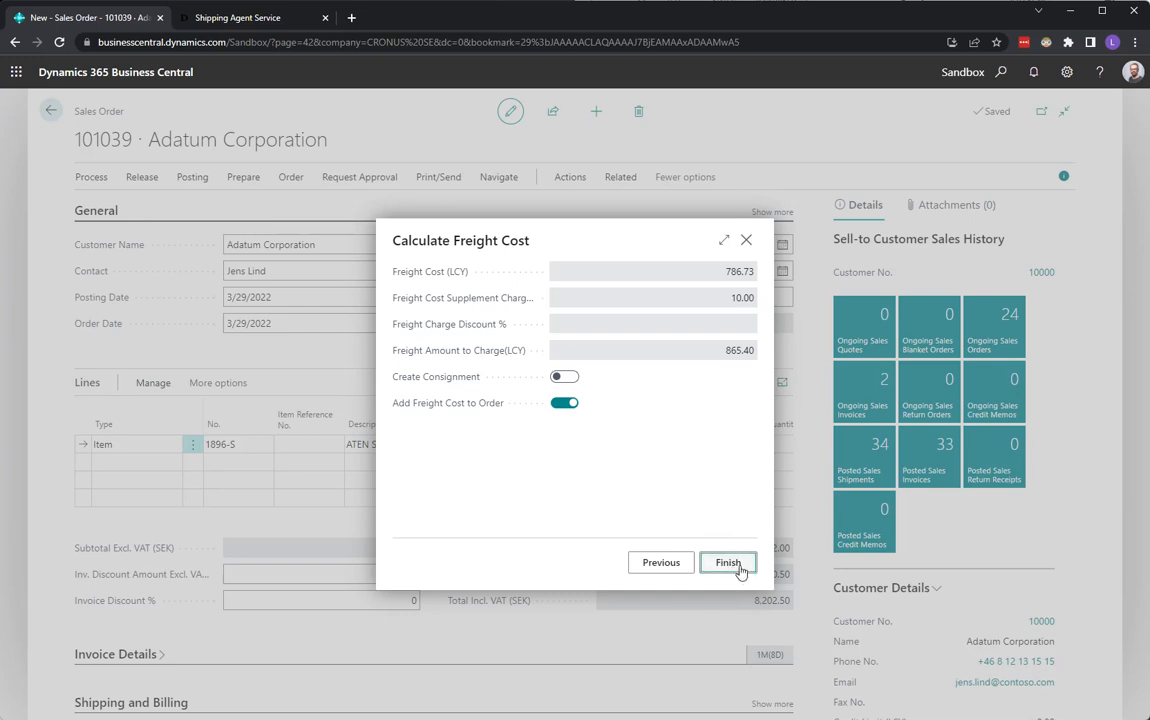
{"action": "left_click", "coordinate": [739, 565]}
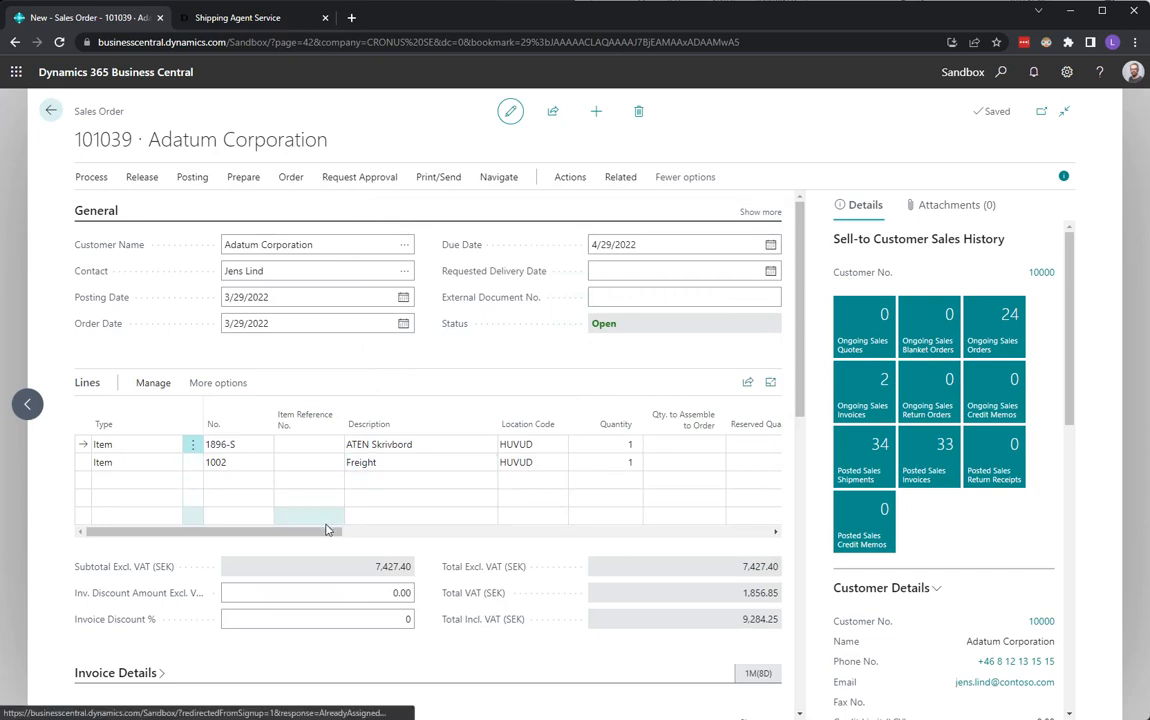
{"action": "left_click_drag", "start_coordinate": [335, 532], "coordinate": [463, 545]}
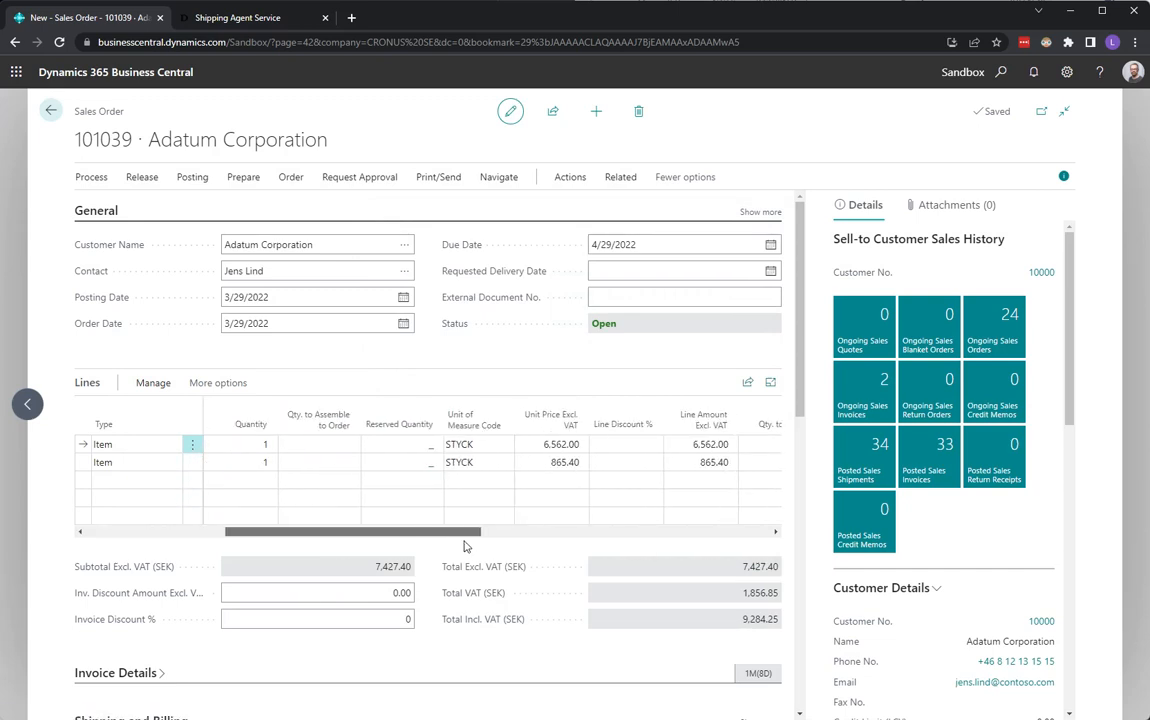
{"action": "left_click", "coordinate": [561, 466]}
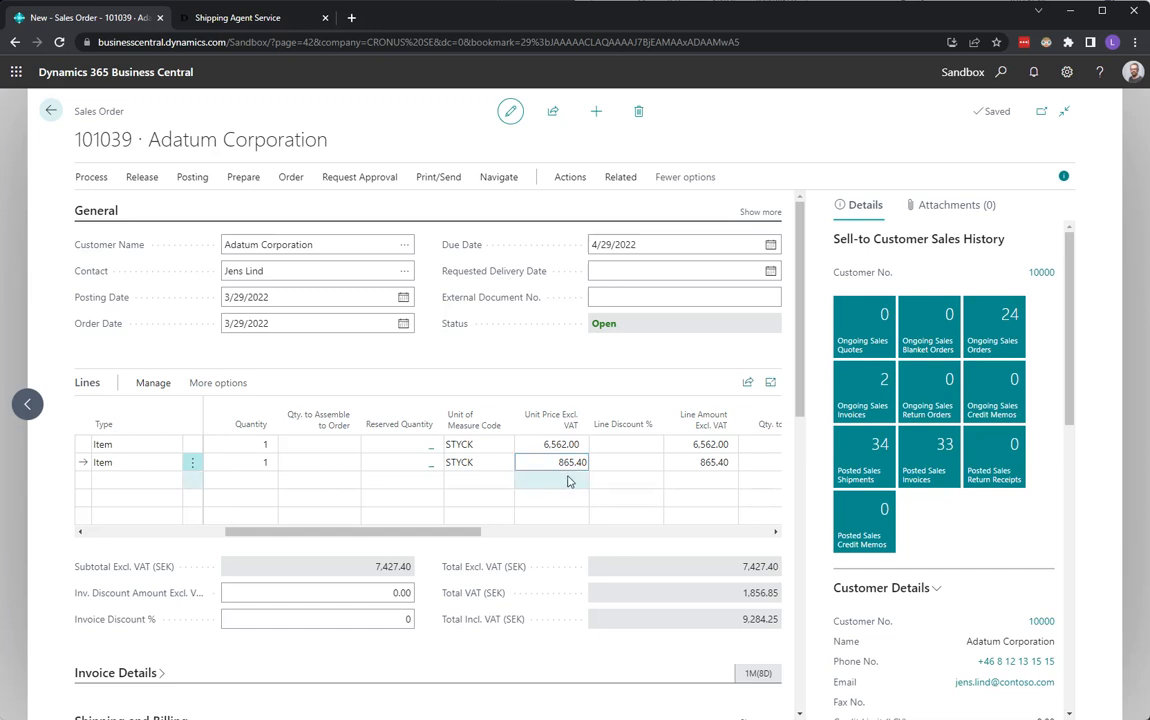
Create another new sales order for Adatum Corporation and review its agent service options.
{"action": "left_click", "coordinate": [597, 114]}
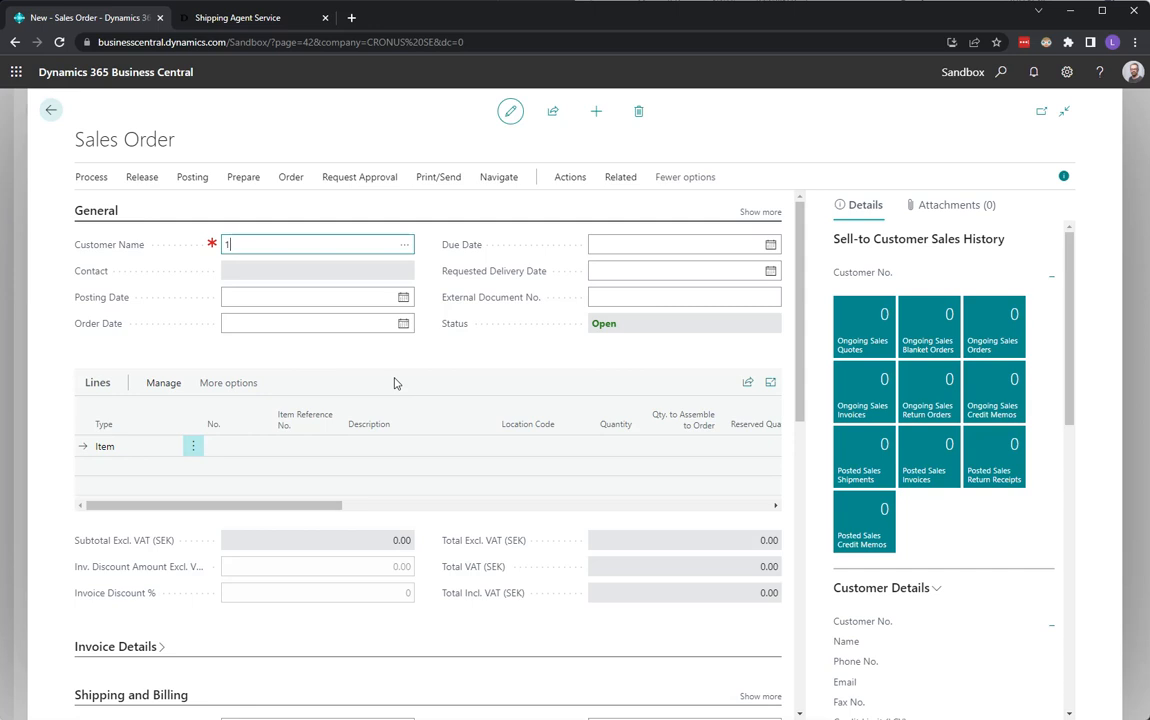
{"action": "key", "text": "Tab"}
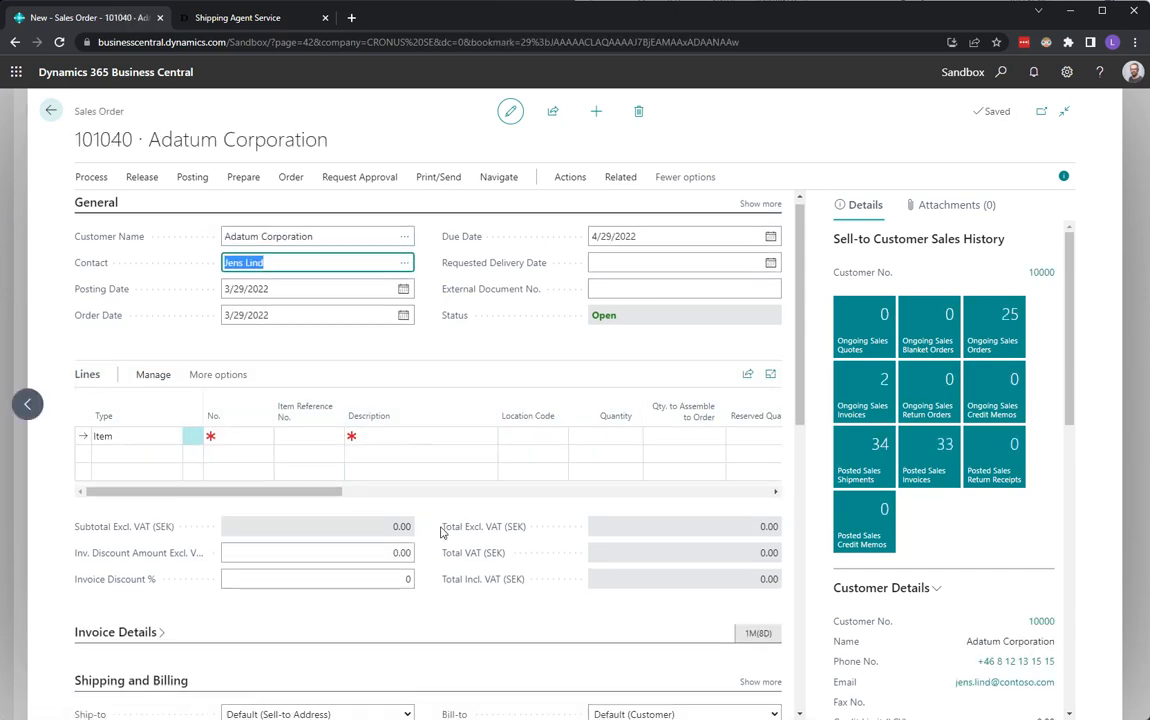
{"action": "scroll", "coordinate": [429, 547], "scroll_direction": "down", "scroll_amount": 4}
{"action": "left_click", "coordinate": [370, 556]}
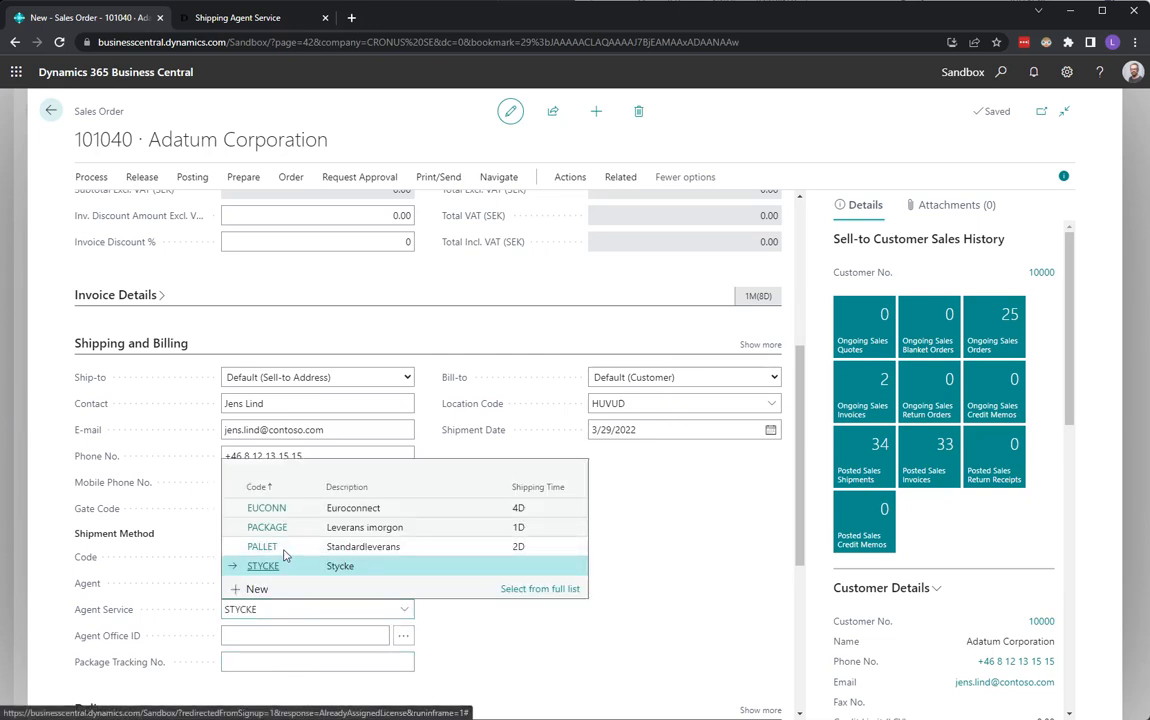
{"action": "key", "text": "Escape"}
Add a line for item 1896-S ATEN Skrivbord with quantity 1.
{"action": "scroll", "coordinate": [316, 530], "scroll_direction": "up", "scroll_amount": 2}
{"action": "scroll", "coordinate": [316, 516], "scroll_direction": "up", "scroll_amount": 2}
{"action": "left_click", "coordinate": [241, 443]}
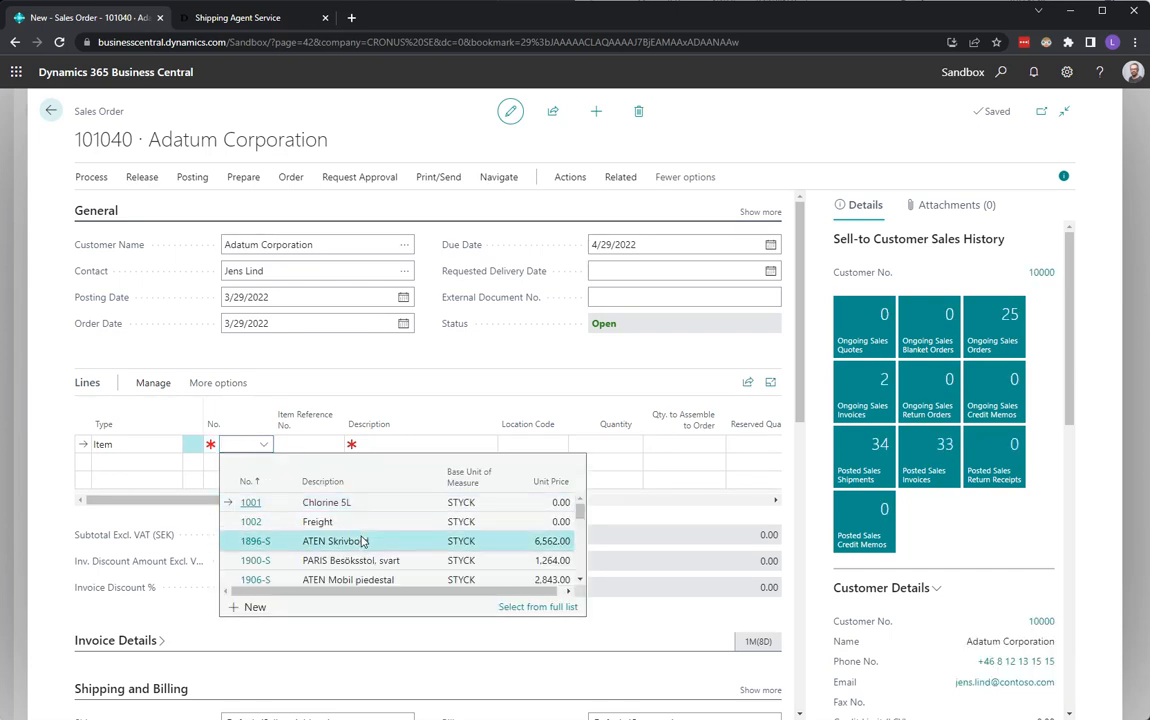
{"action": "left_click", "coordinate": [363, 541]}
{"action": "key", "text": "Return"}
{"action": "key", "text": "Return"}
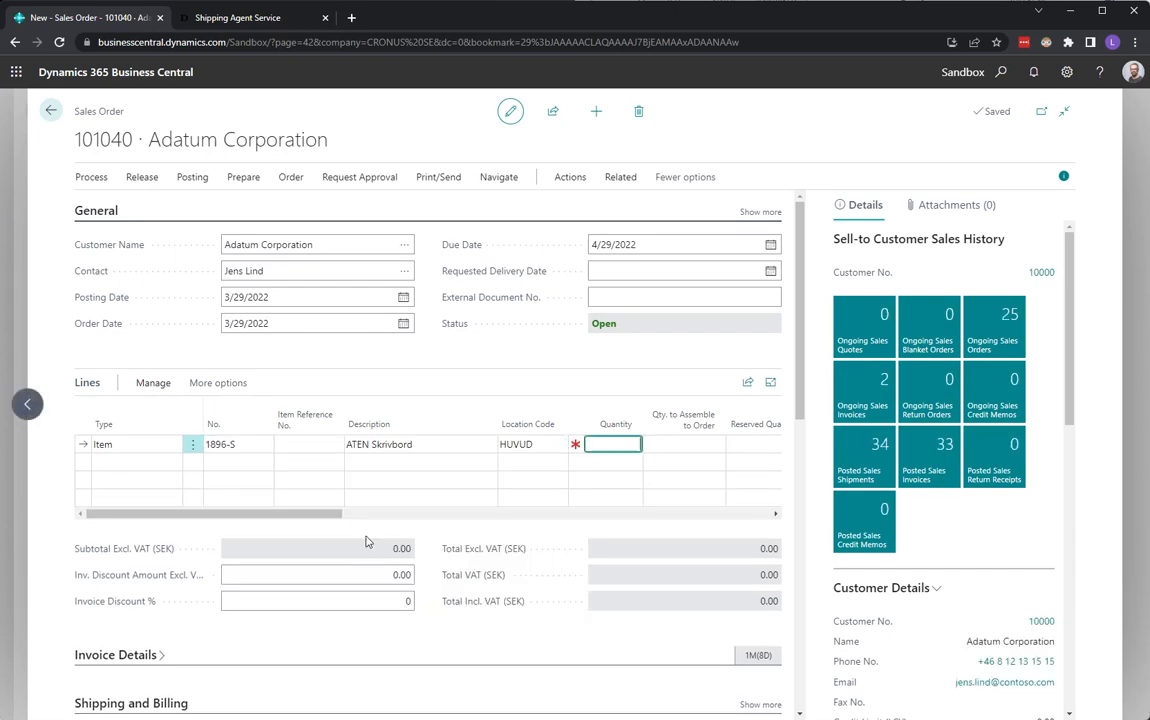
{"action": "type", "text": "1"}
{"action": "key", "text": "Return"}
Create a consignment from the order and add a package line with 1 package.
{"action": "left_click", "coordinate": [570, 177]}
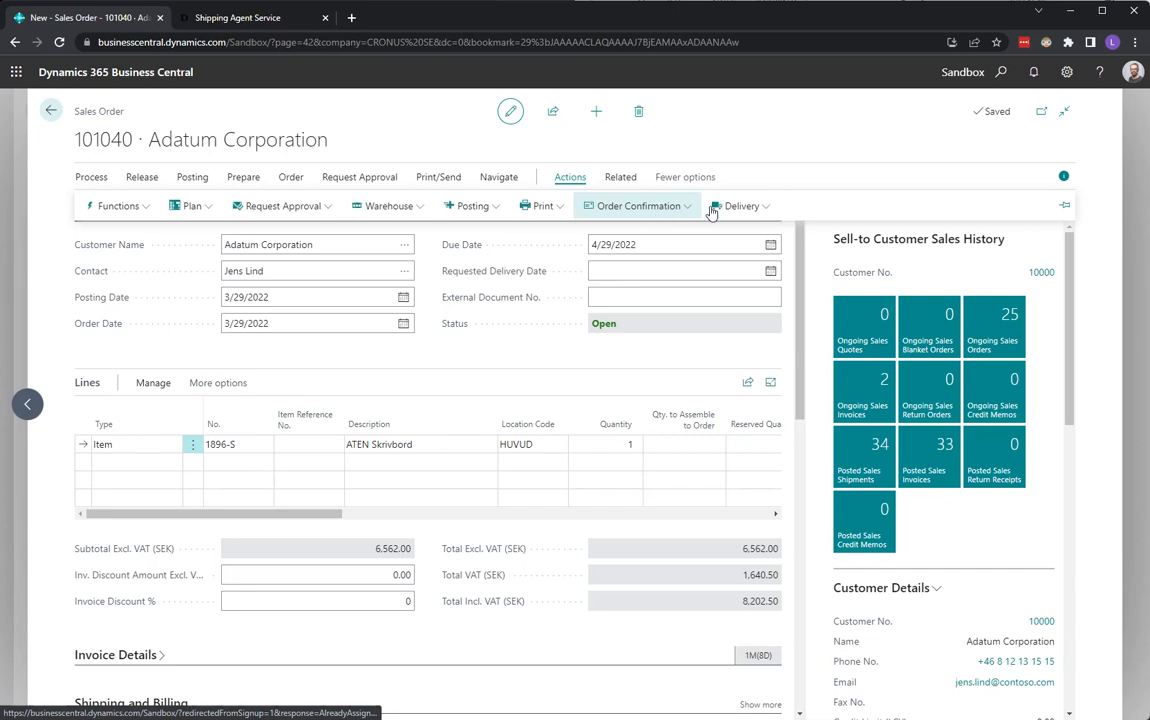
{"action": "left_click", "coordinate": [743, 207]}
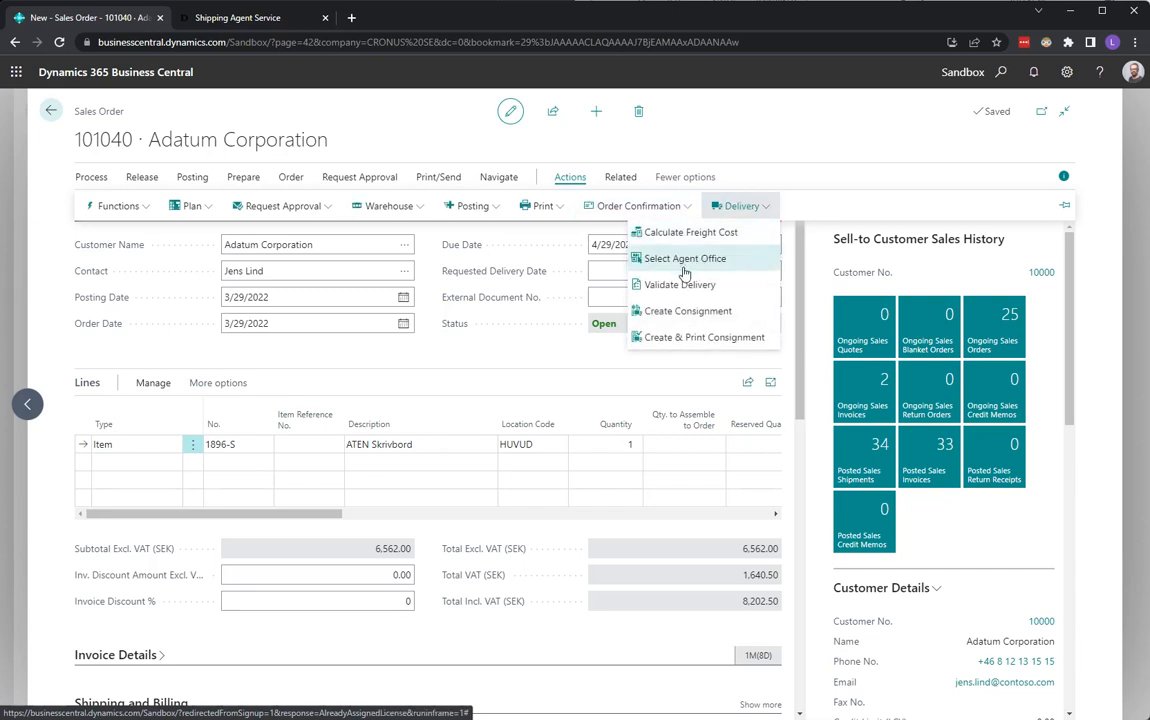
{"action": "left_click", "coordinate": [660, 318]}
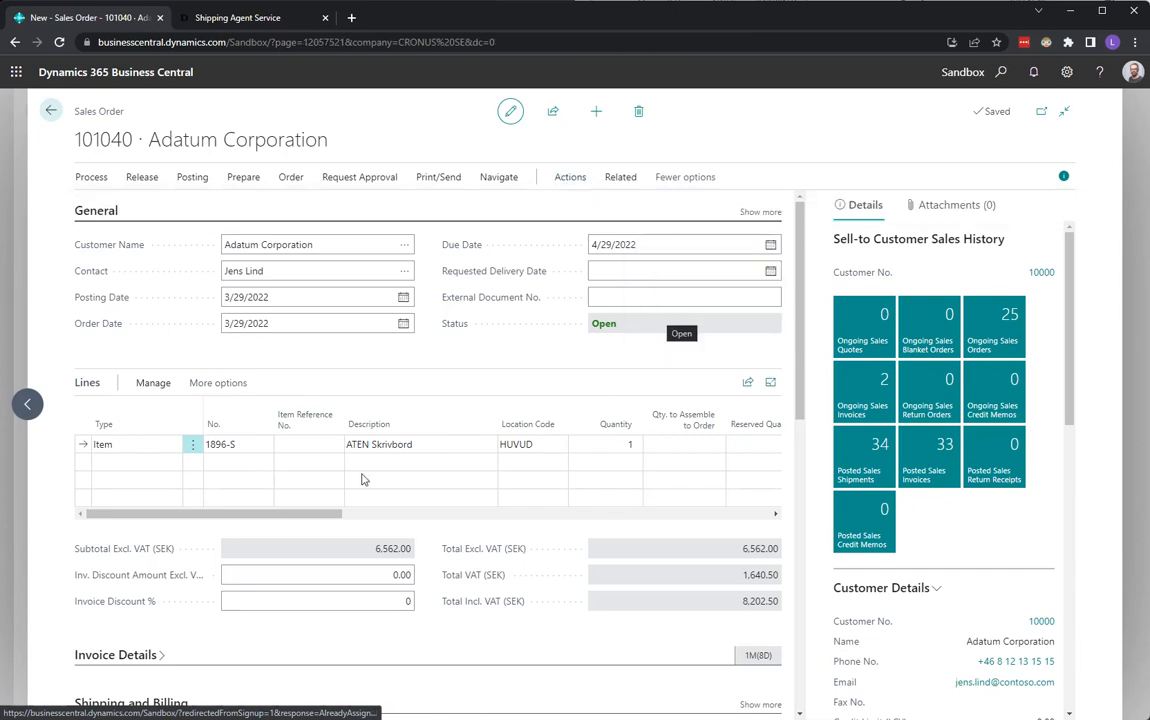
{"action": "left_click", "coordinate": [150, 596]}
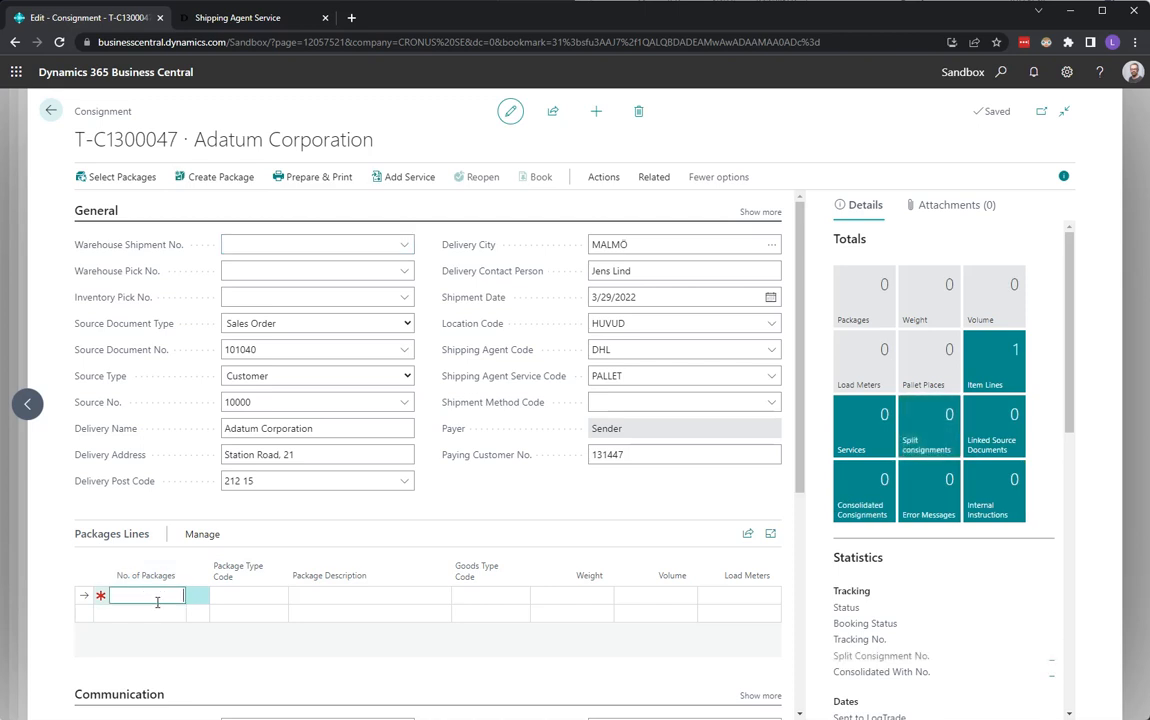
{"action": "type", "text": "1"}
{"action": "key", "text": "Tab"}
{"action": "key", "text": "Tab"}
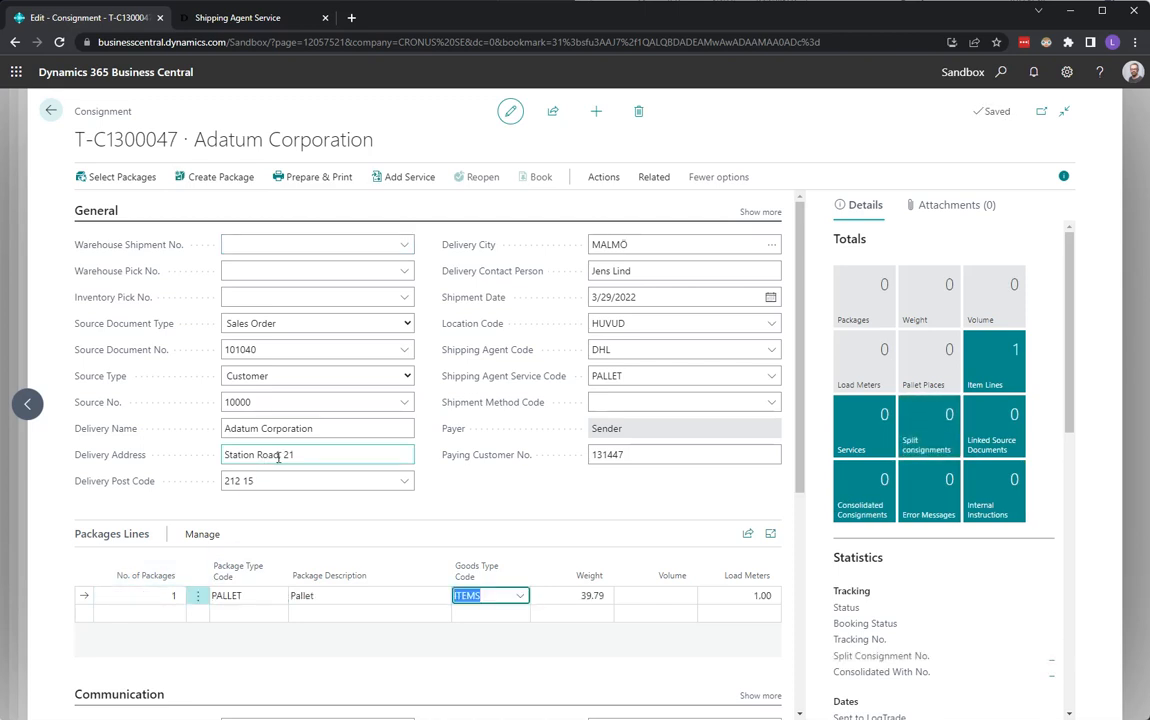
Prepare and print the consignment's shipping label, then close the label PDF.
{"action": "left_click_drag", "start_coordinate": [1069, 314], "coordinate": [1082, 499]}
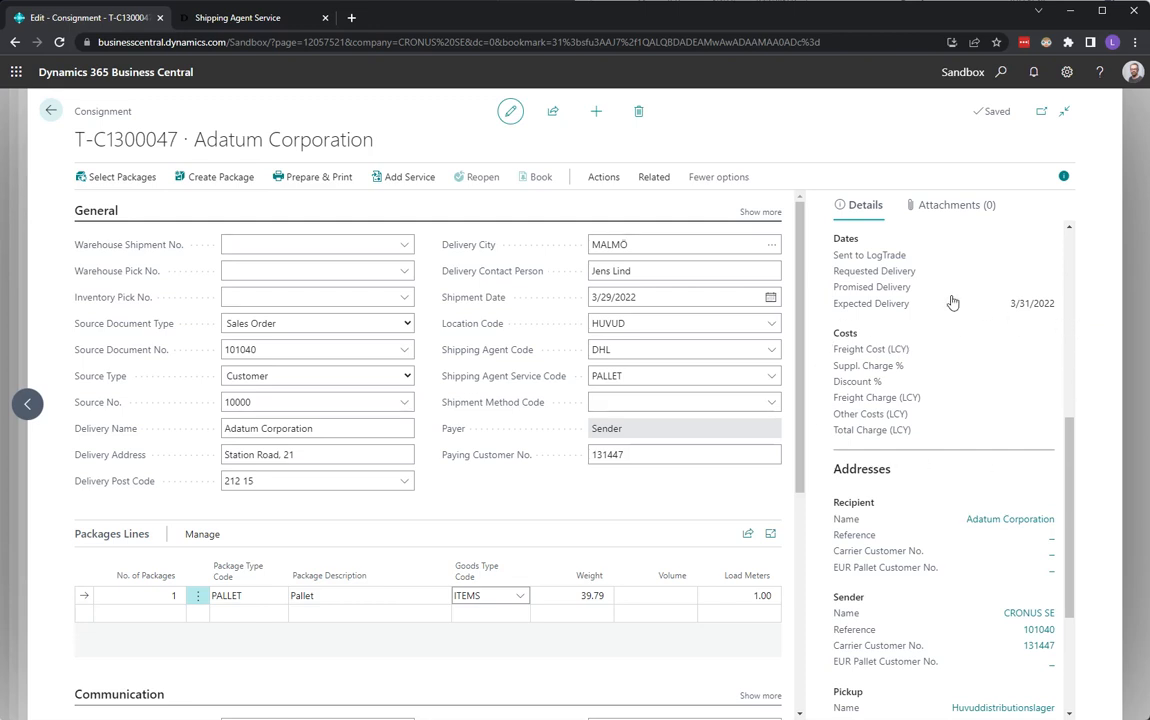
{"action": "left_click", "coordinate": [326, 182]}
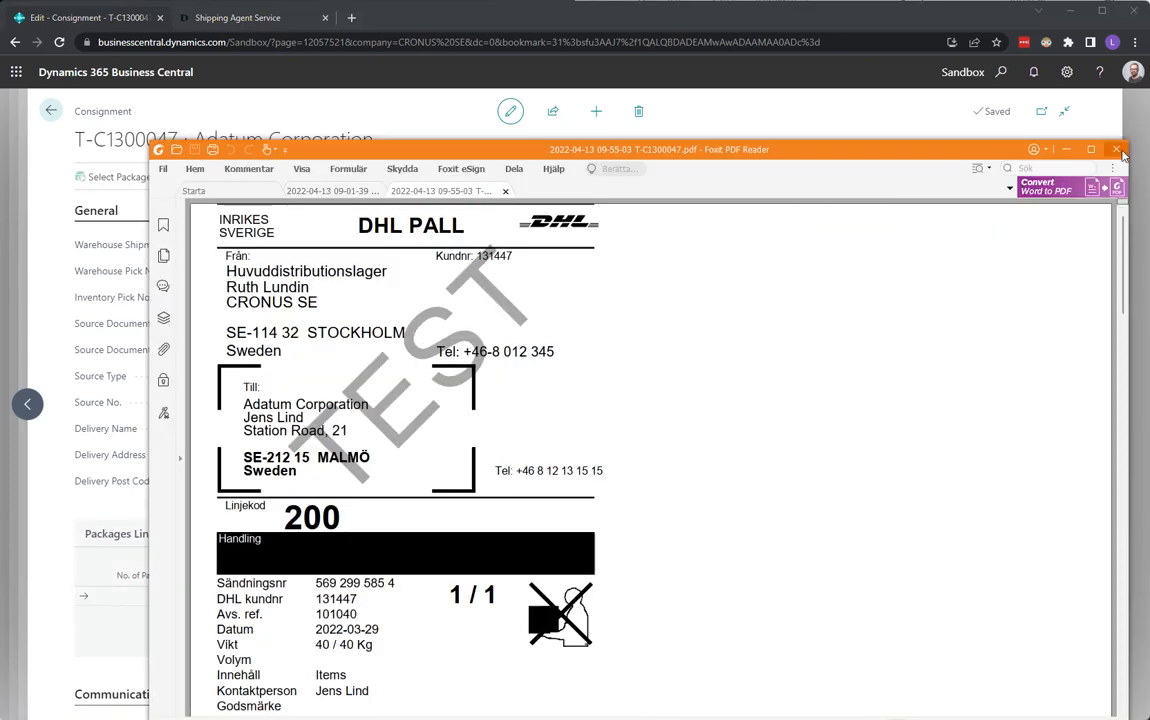
{"action": "left_click", "coordinate": [1120, 151]}
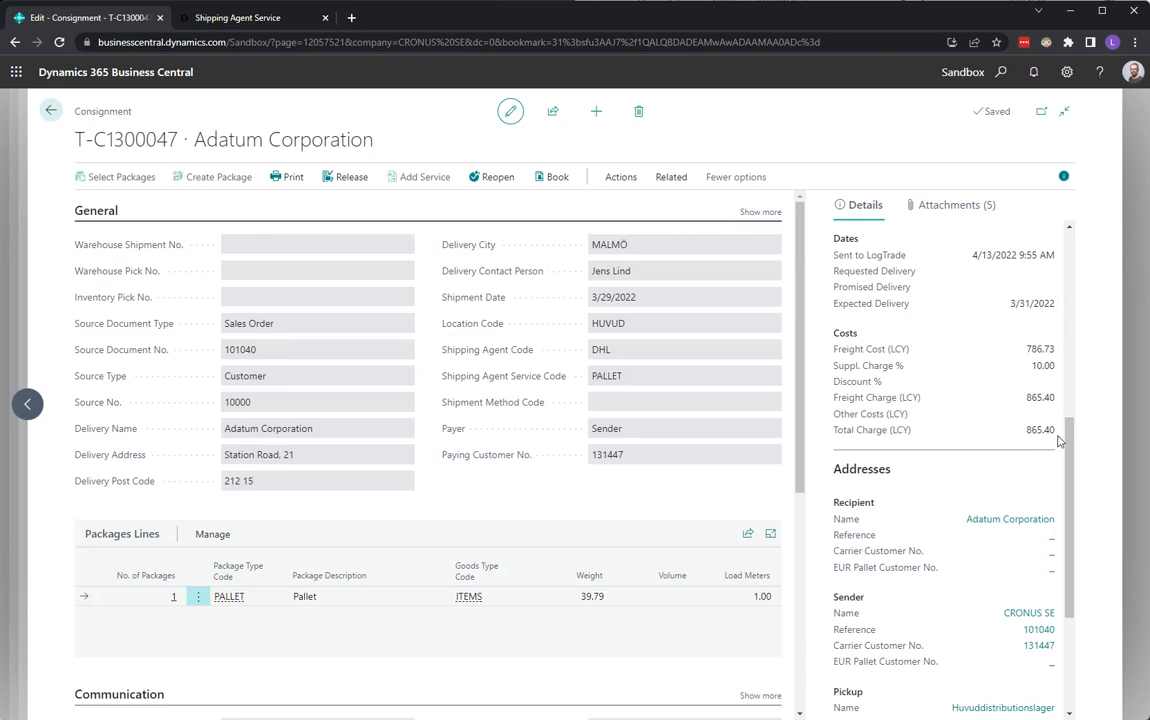
Go back through the sales order to the home page and start a new sales order.
{"action": "left_click", "coordinate": [50, 113]}
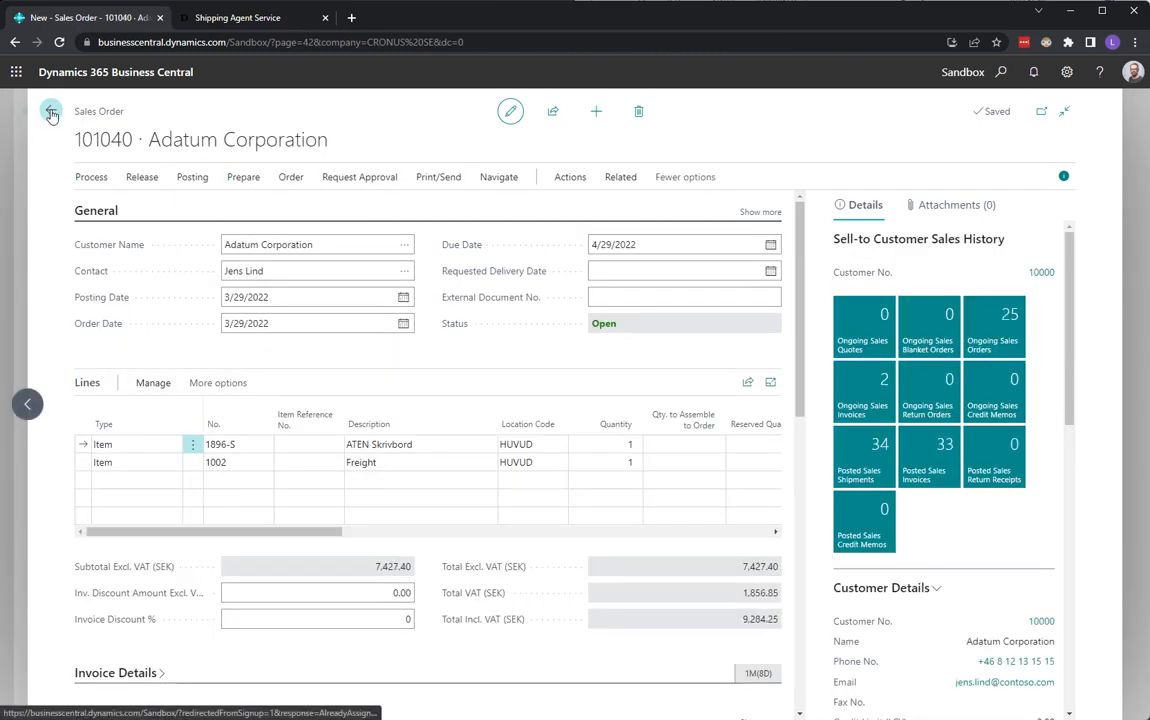
{"action": "left_click_drag", "start_coordinate": [316, 535], "coordinate": [440, 535]}
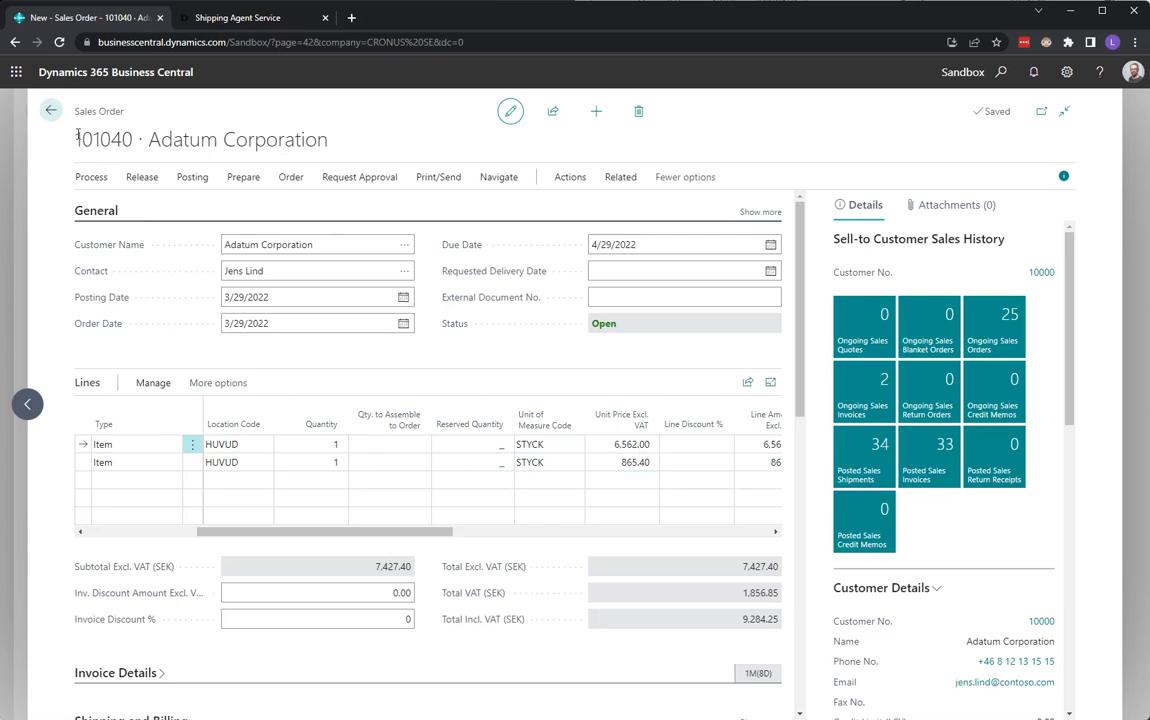
{"action": "left_click", "coordinate": [50, 112]}
{"action": "left_click", "coordinate": [50, 112]}
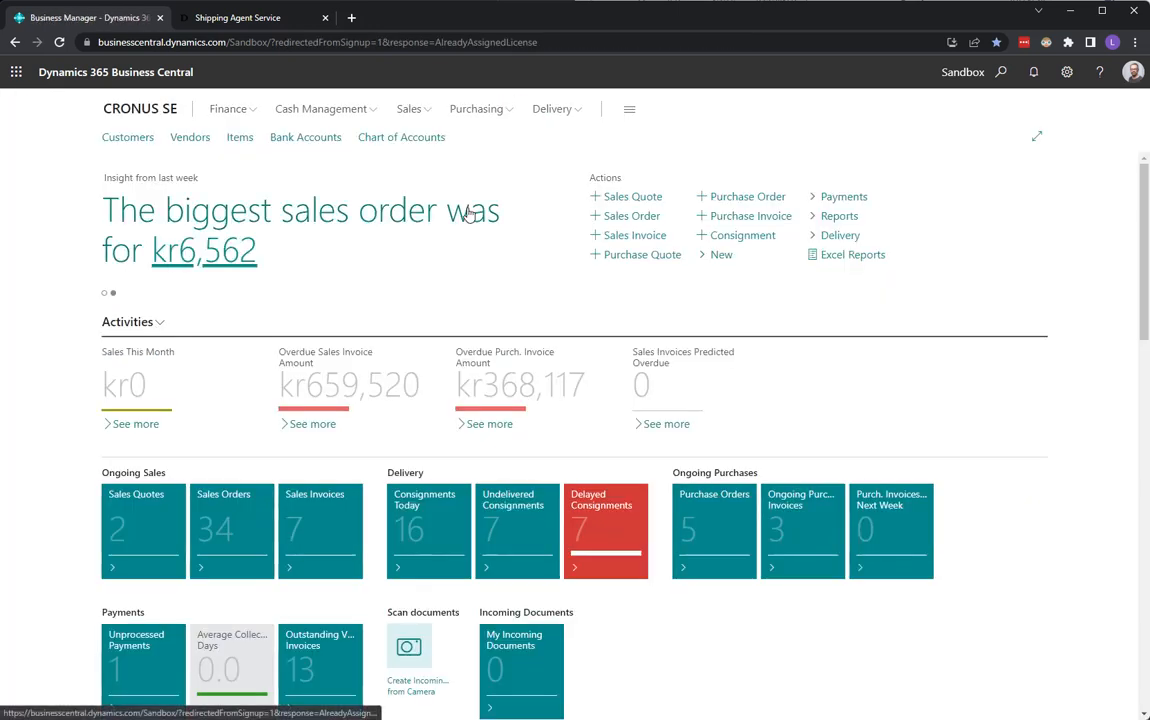
{"action": "left_click", "coordinate": [634, 216]}
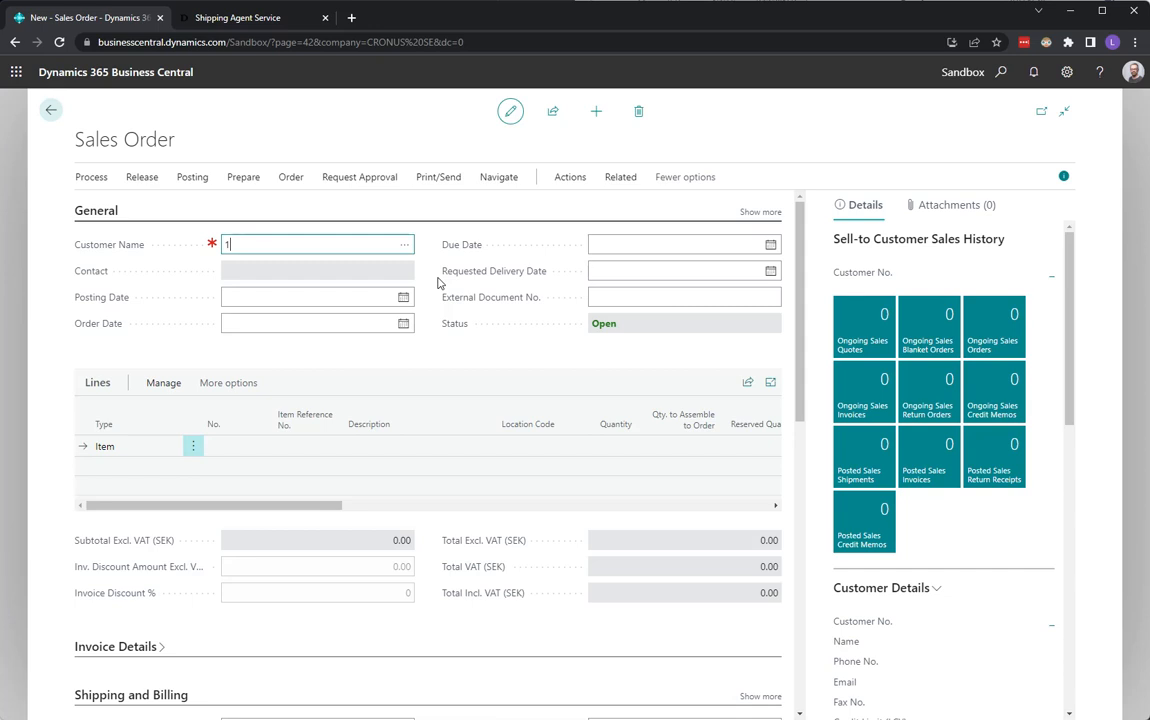
Select Adatum Corporation as the customer of the new sales order.
{"action": "type", "text": "10000"}
{"action": "key", "text": "Tab"}
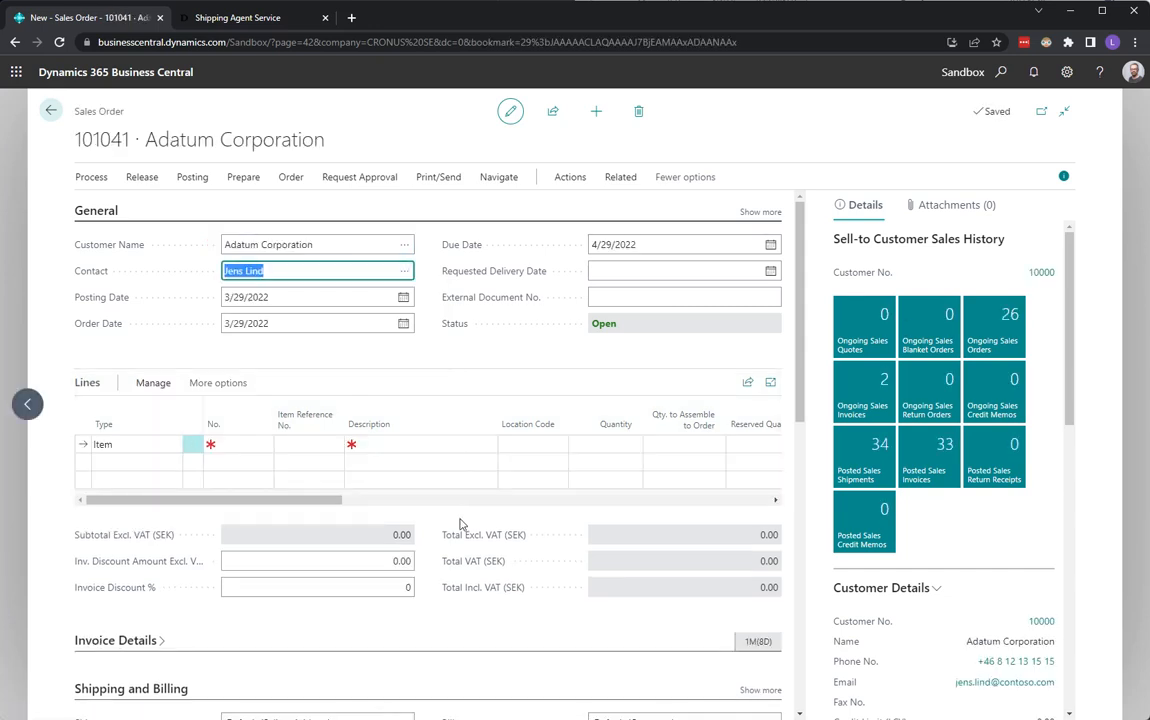
Set the order's agent service to PALLET and its location code to WHSE PICK.
{"action": "scroll", "coordinate": [447, 535], "scroll_direction": "down", "scroll_amount": 5}
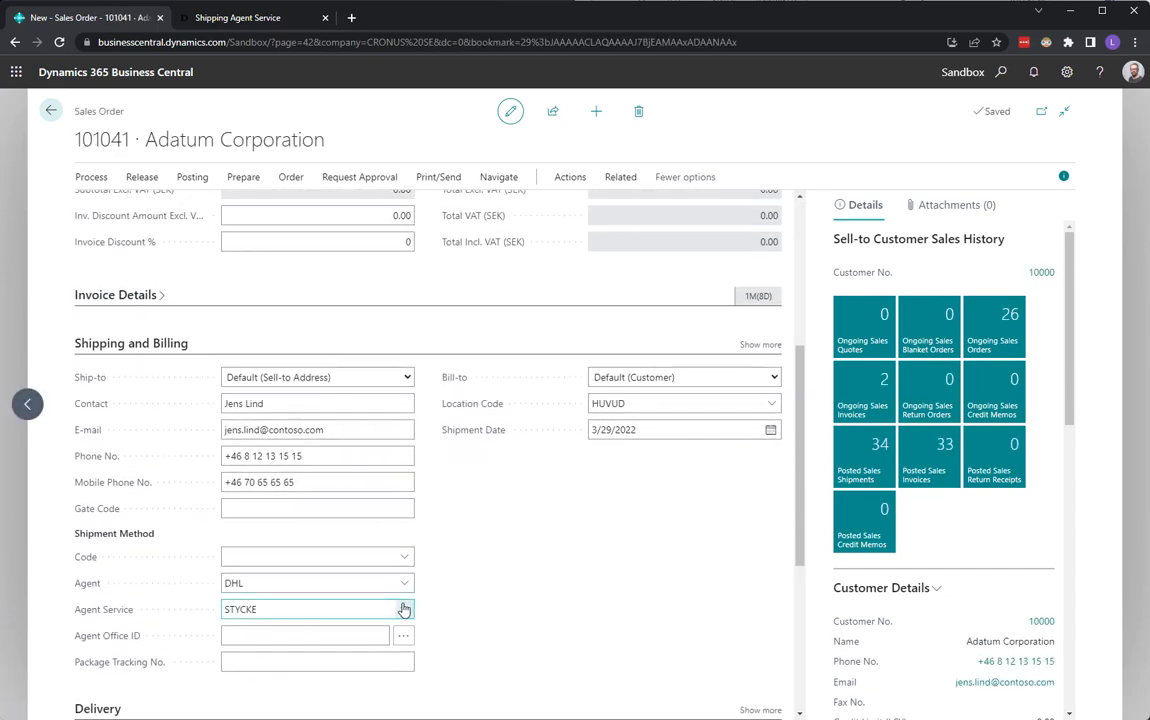
{"action": "left_click", "coordinate": [405, 609]}
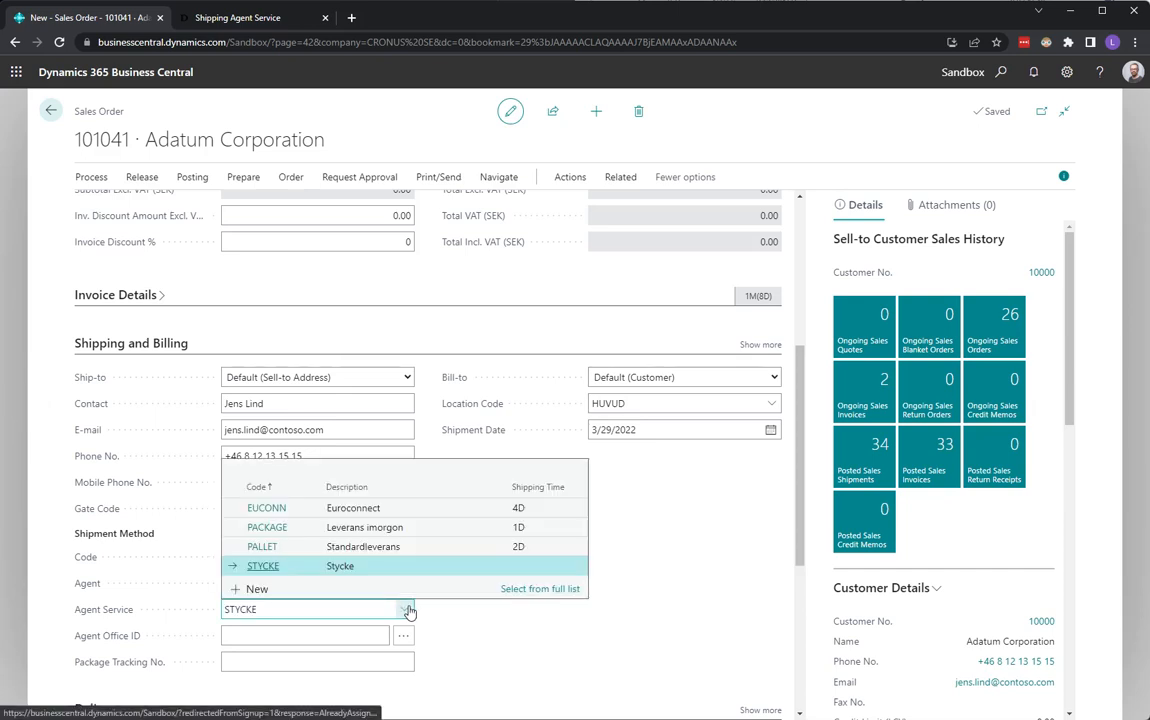
{"action": "left_click", "coordinate": [367, 548]}
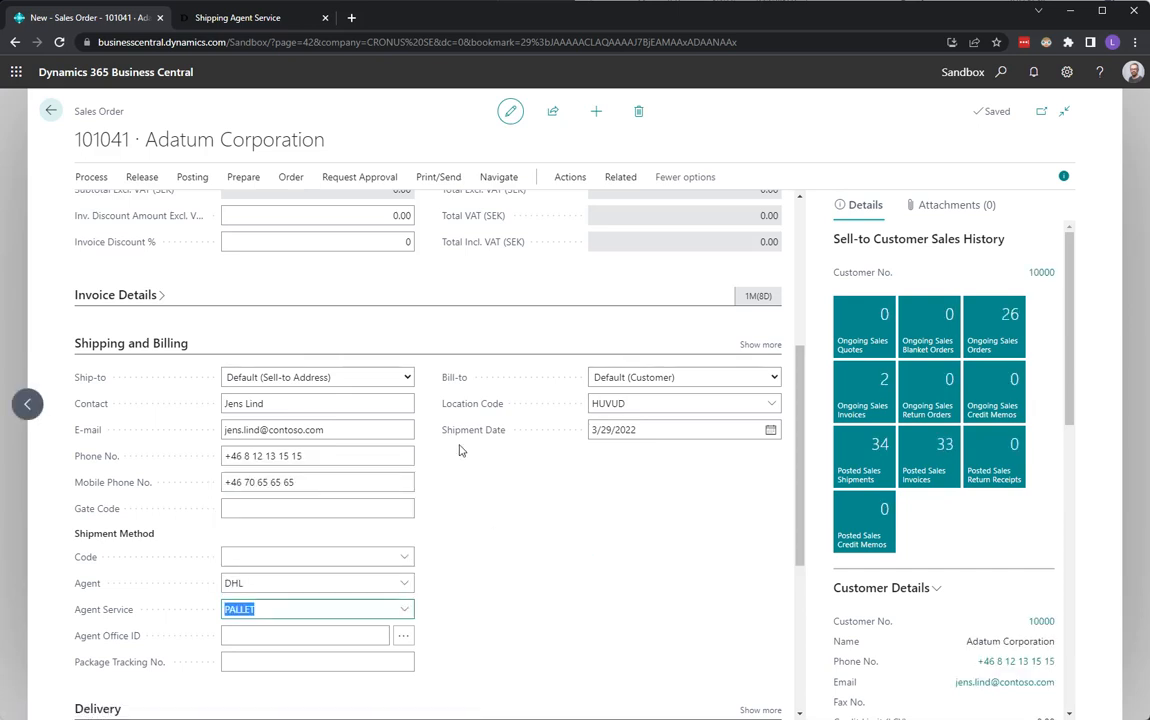
{"action": "left_click", "coordinate": [767, 475]}
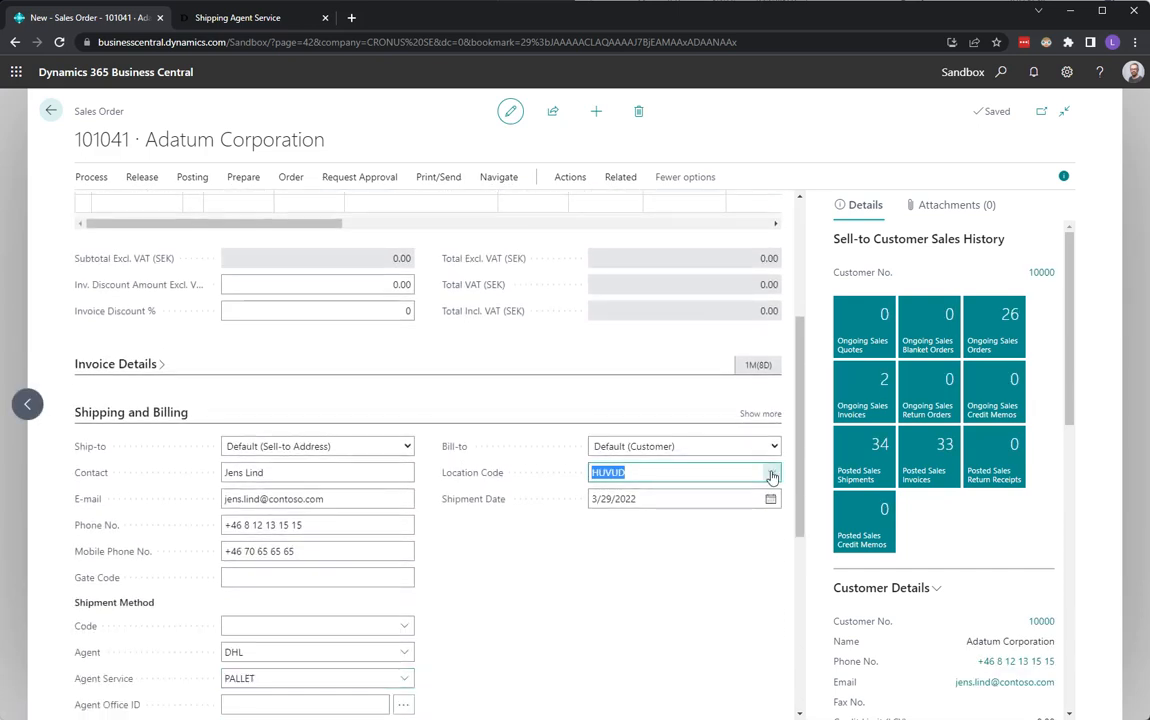
{"action": "left_click", "coordinate": [690, 571]}
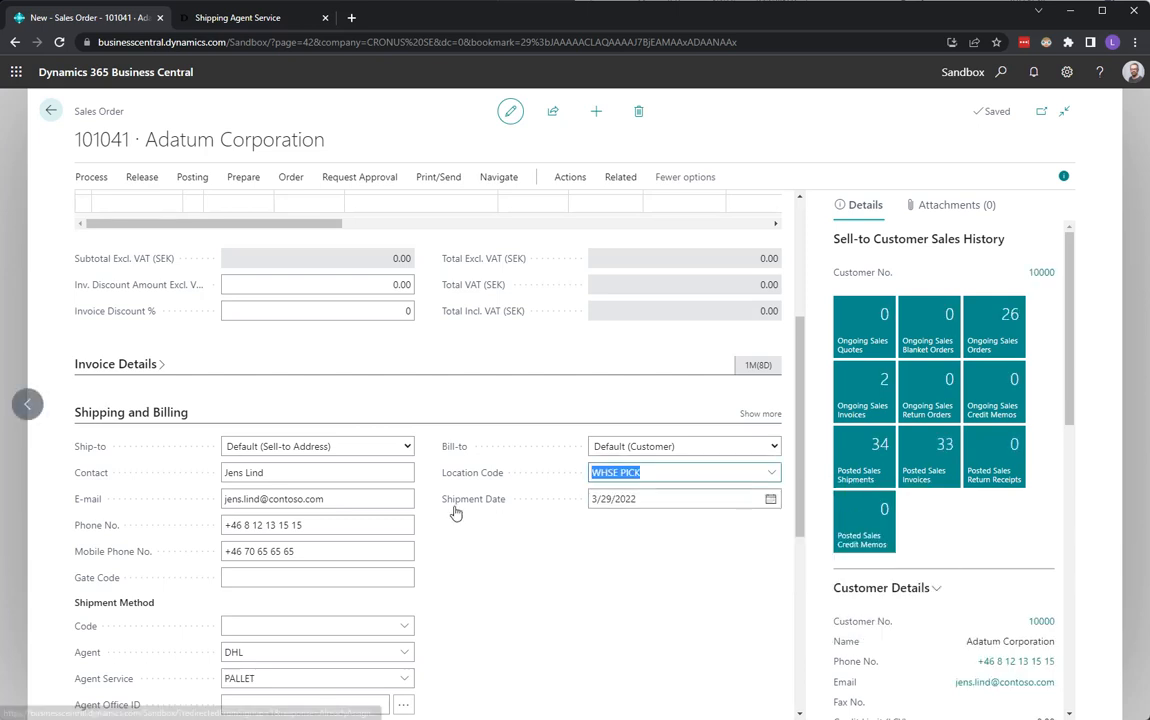
Add a line for item 1896-S ATEN Skrivbord with quantity 1.
{"action": "left_click", "coordinate": [249, 444]}
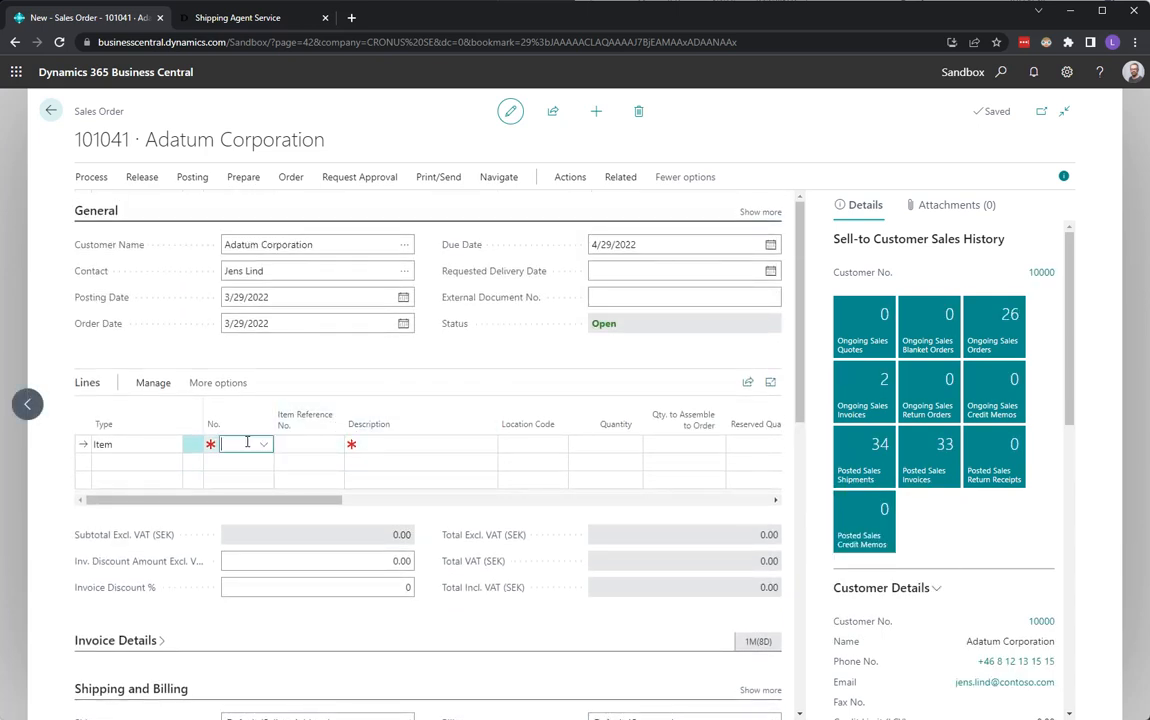
{"action": "left_click", "coordinate": [368, 541]}
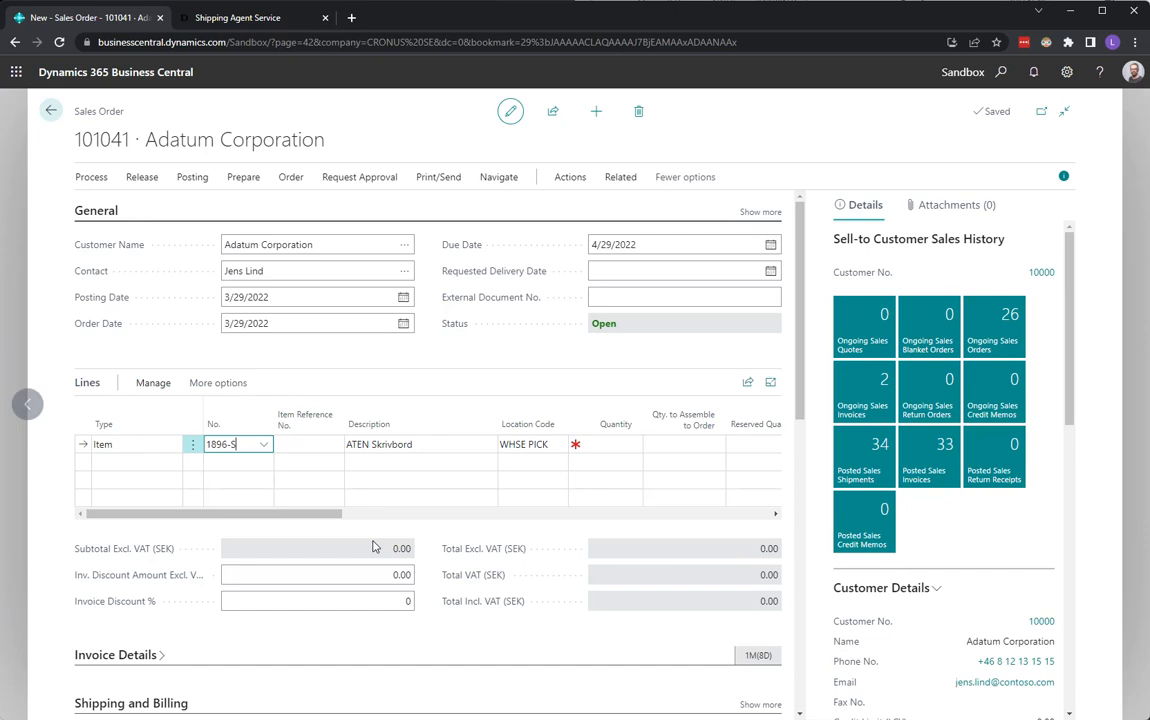
{"action": "type", "text": "1"}
{"action": "key", "text": "Tab"}
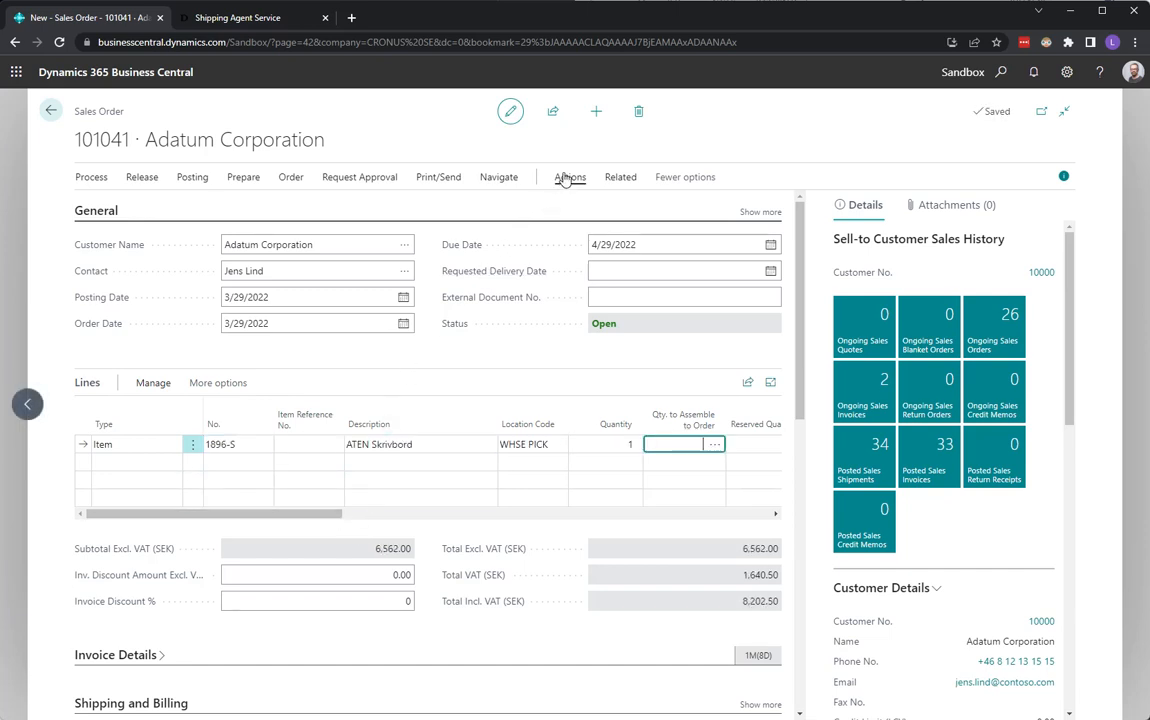
Release the sales order and create a warehouse shipment from it.
{"action": "left_click", "coordinate": [138, 178]}
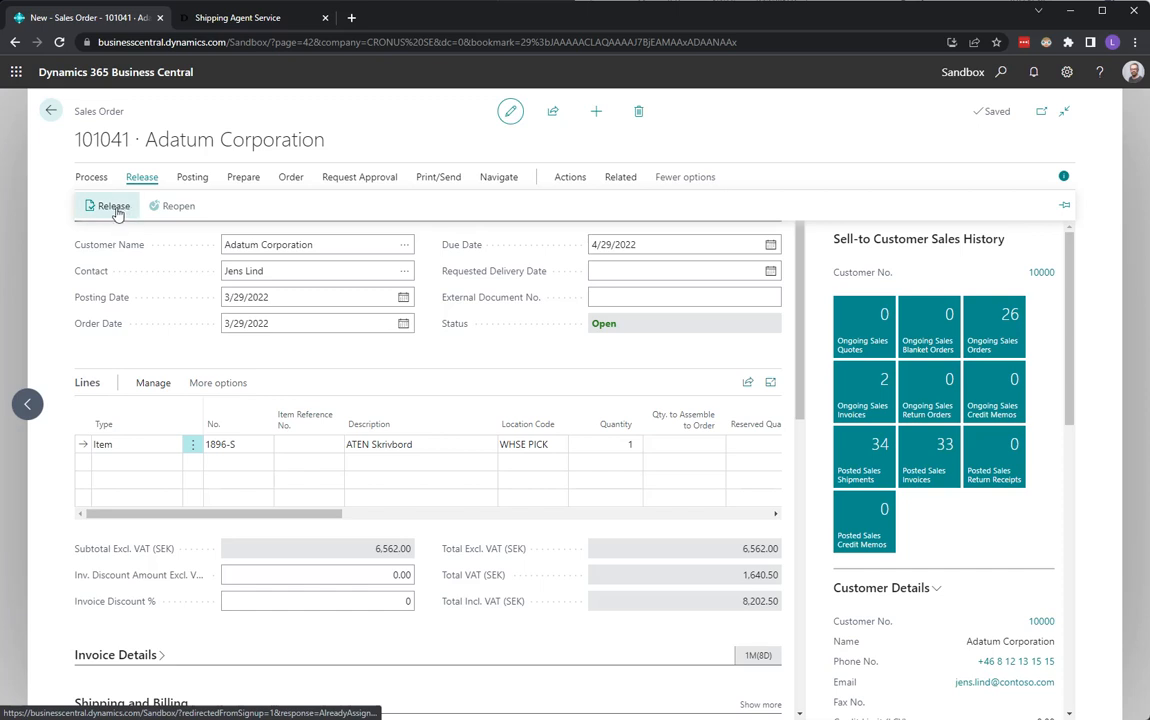
{"action": "left_click", "coordinate": [113, 206]}
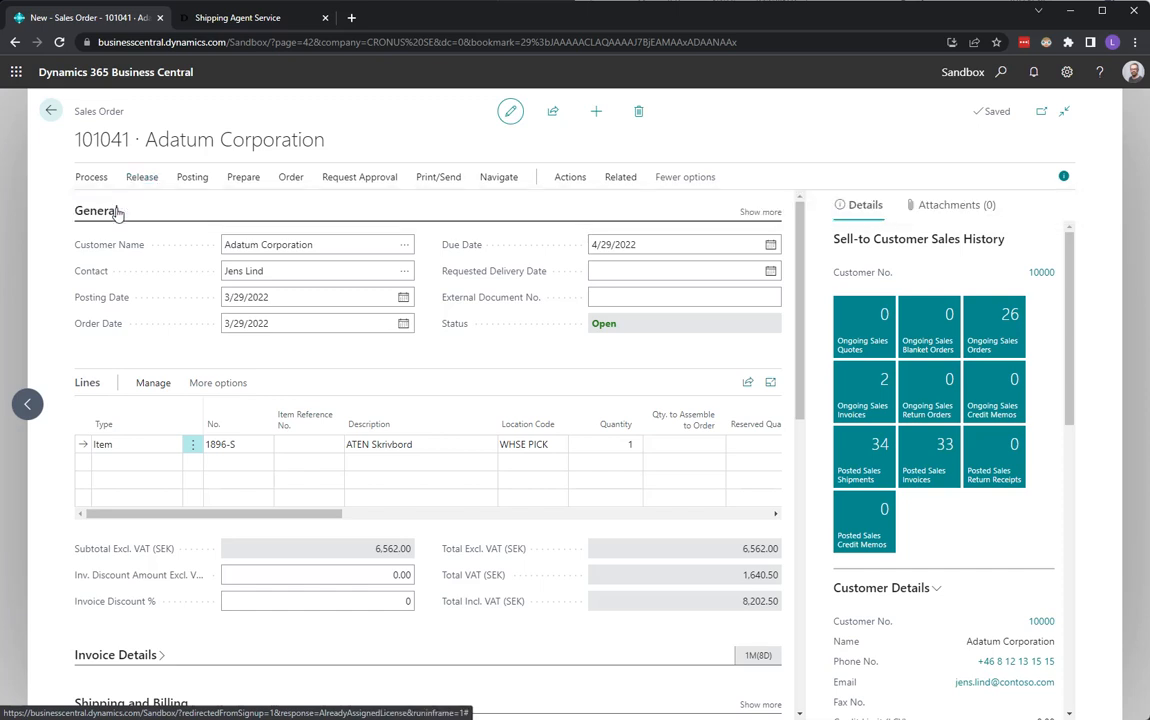
{"action": "left_click", "coordinate": [570, 178]}
{"action": "left_click", "coordinate": [385, 207]}
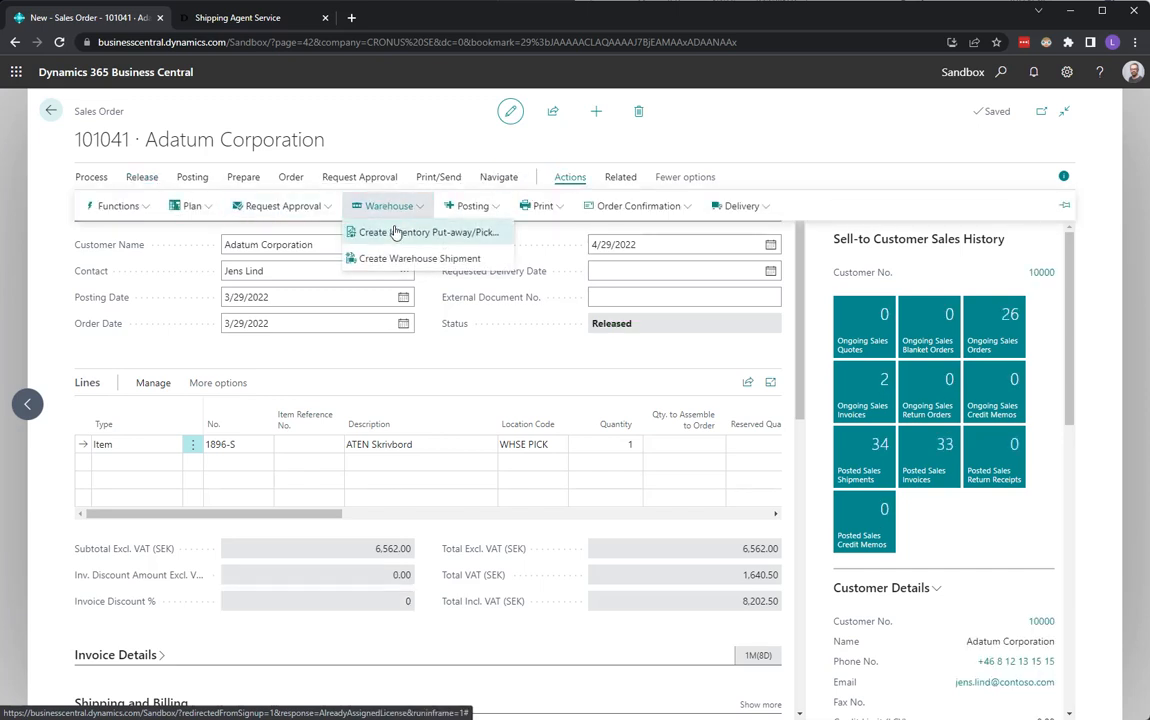
{"action": "left_click", "coordinate": [395, 259]}
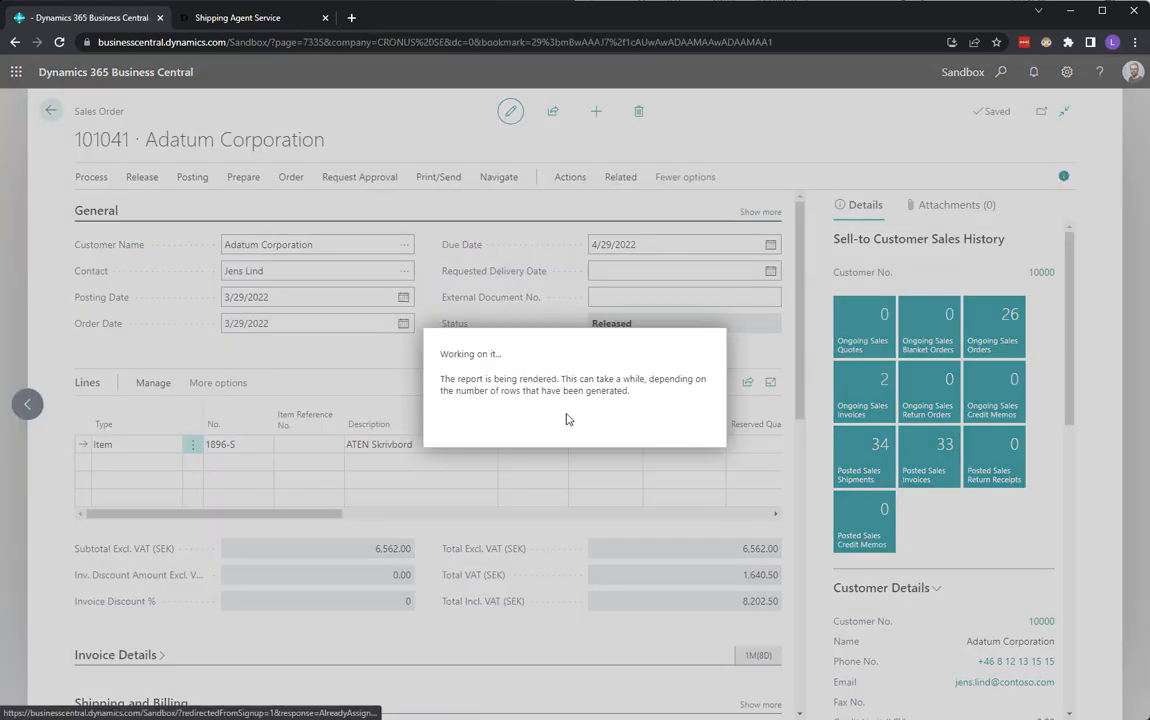
{"action": "left_click", "coordinate": [690, 436]}
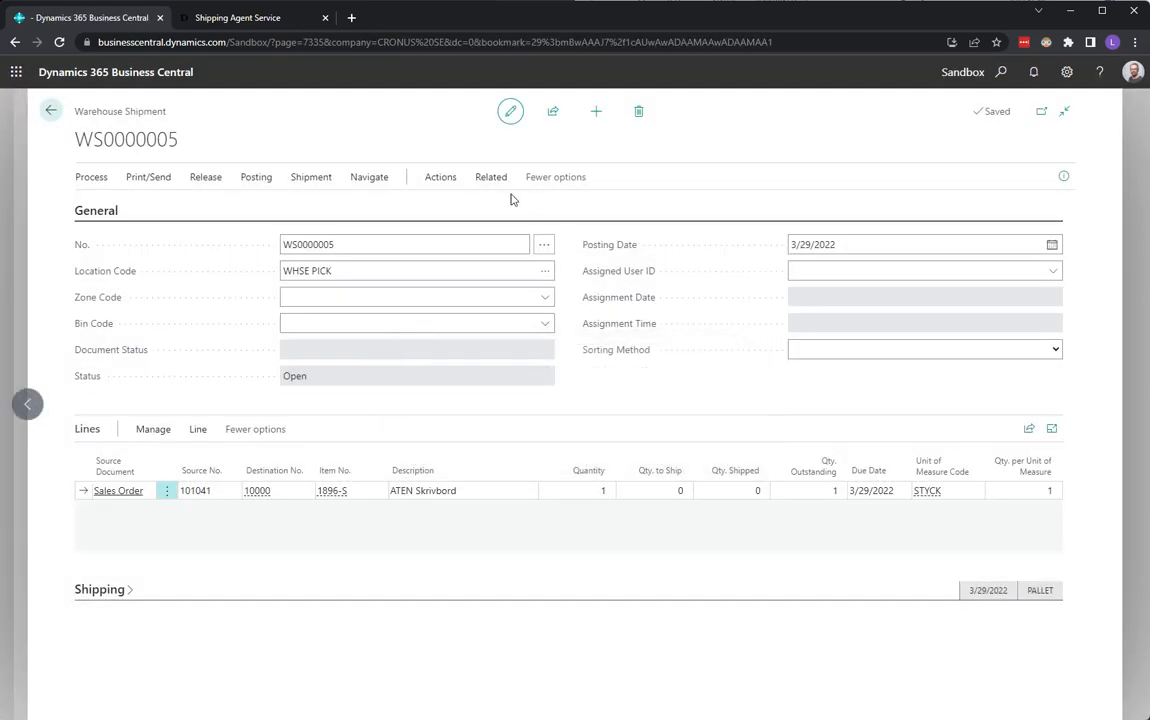
Create a pick from the warehouse shipment with default options.
{"action": "left_click", "coordinate": [448, 181]}
{"action": "left_click", "coordinate": [142, 212]}
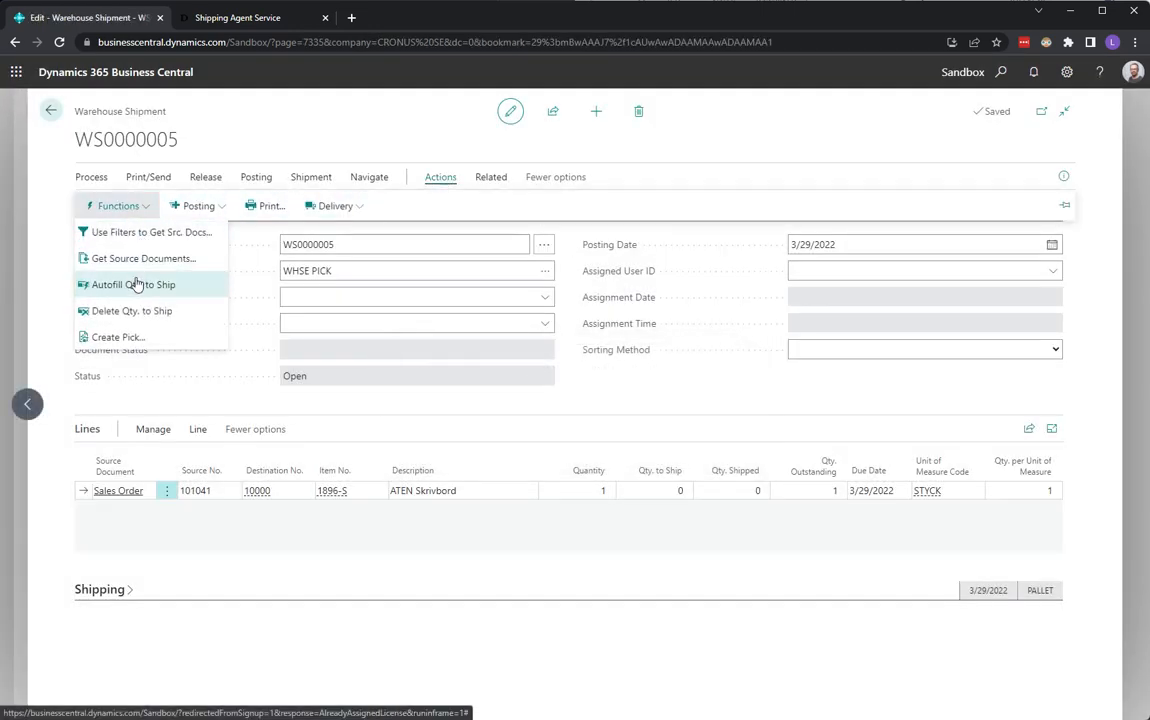
{"action": "left_click", "coordinate": [115, 338]}
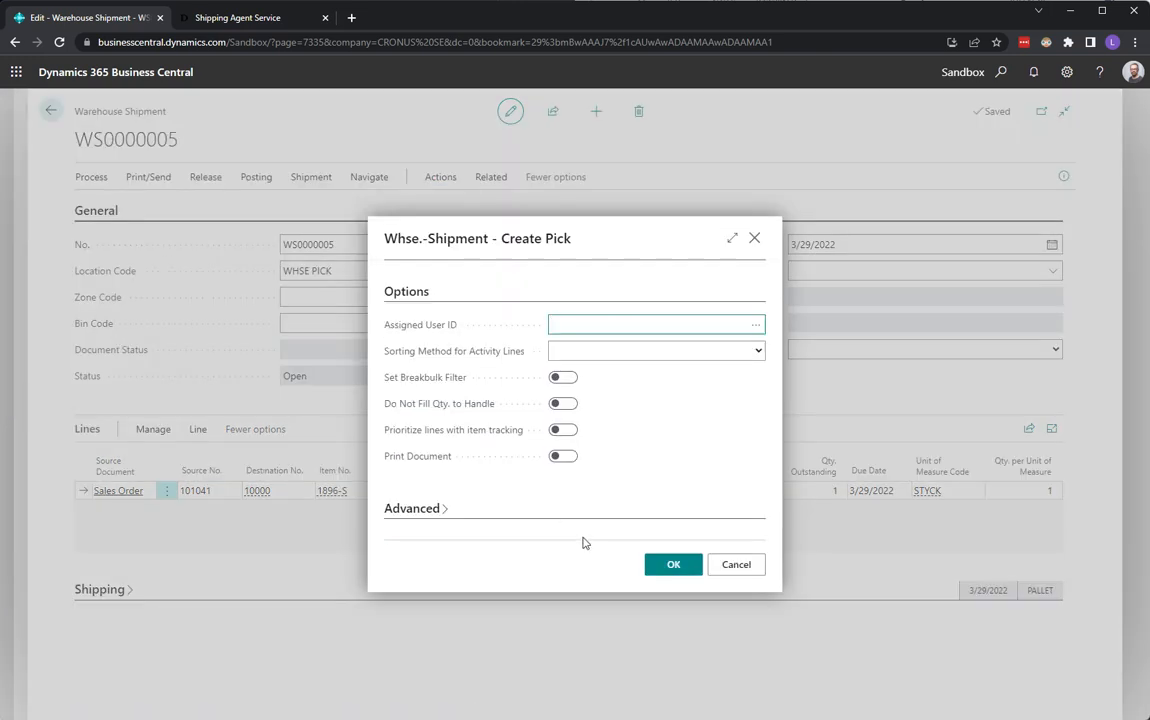
{"action": "left_click", "coordinate": [671, 566]}
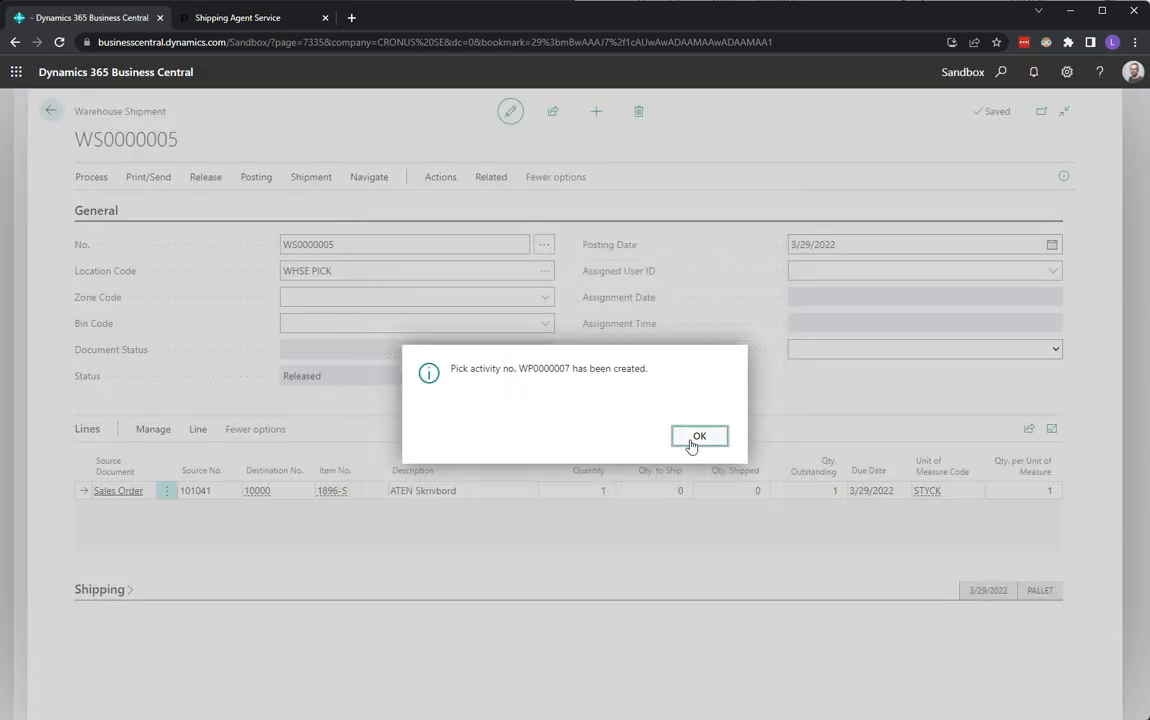
{"action": "left_click", "coordinate": [689, 442]}
Open the warehouse pick card from the shipment's related pick lines.
{"action": "left_click", "coordinate": [492, 178]}
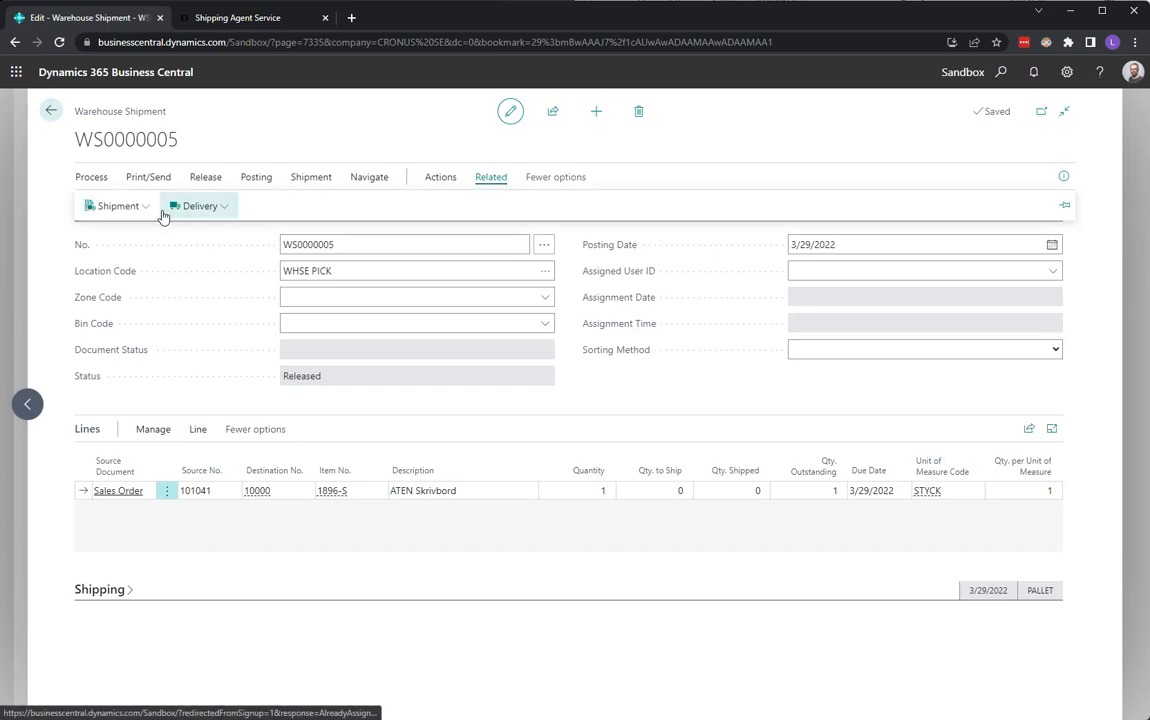
{"action": "left_click", "coordinate": [118, 206]}
{"action": "left_click", "coordinate": [149, 254]}
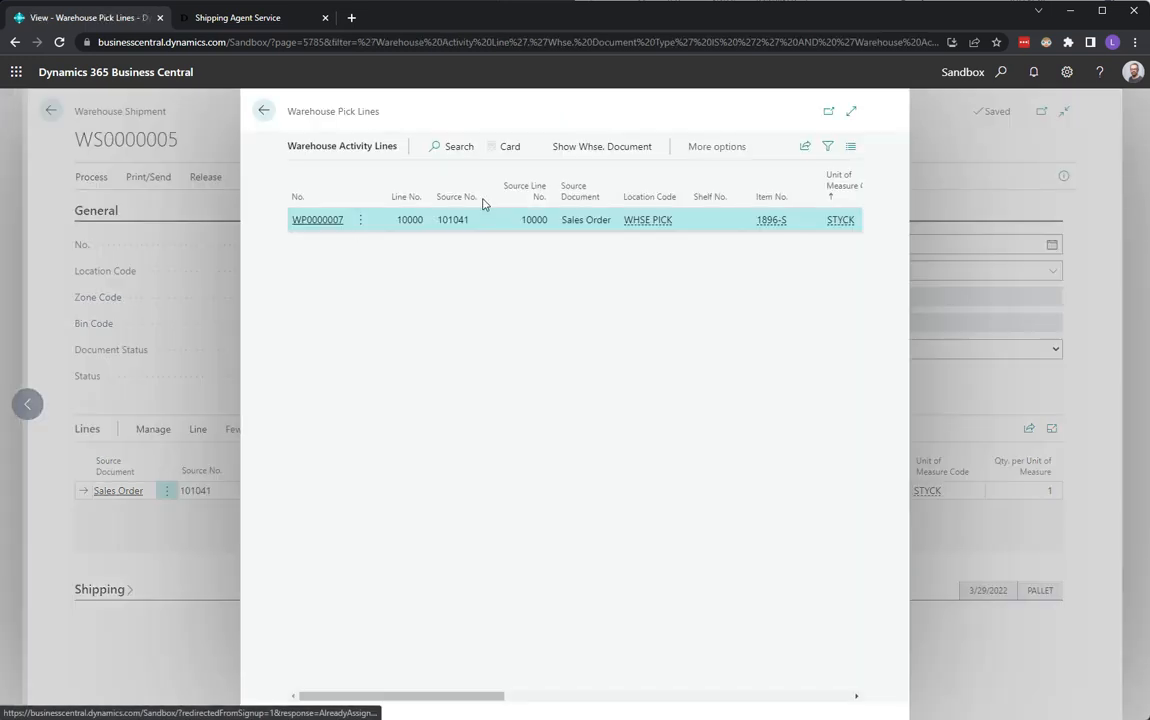
{"action": "left_click", "coordinate": [499, 148]}
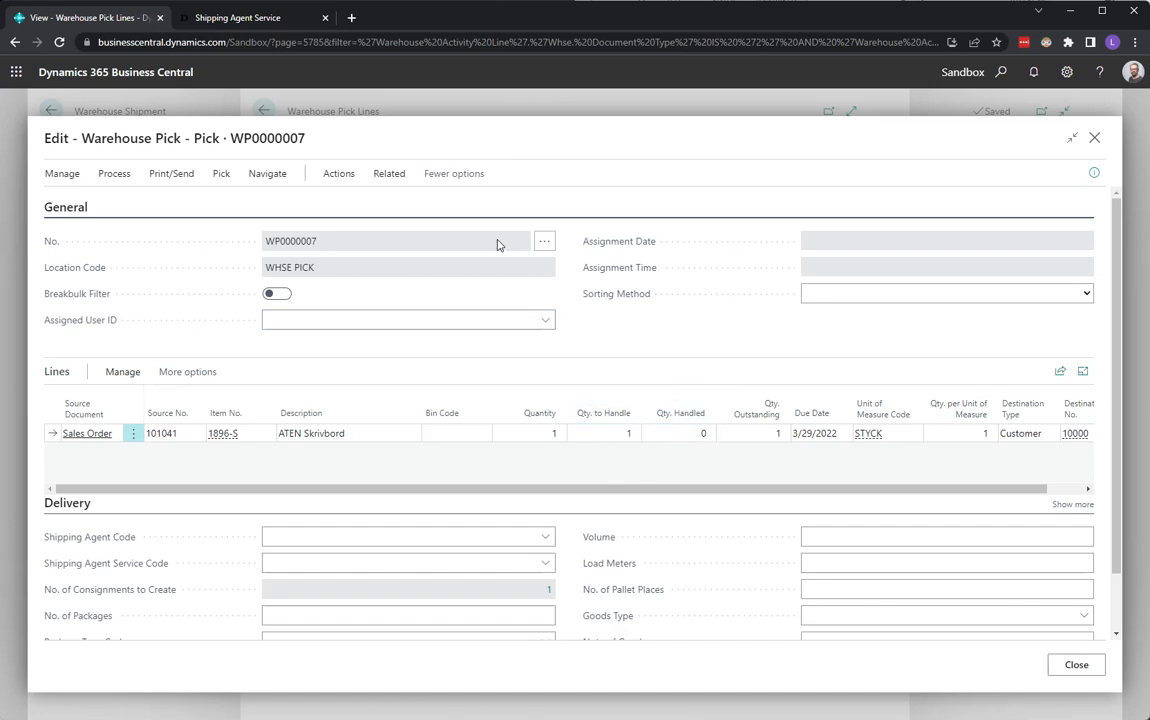
Create a consignment from the warehouse pick and add a package line with 1 PALLET package.
{"action": "left_click", "coordinate": [339, 174]}
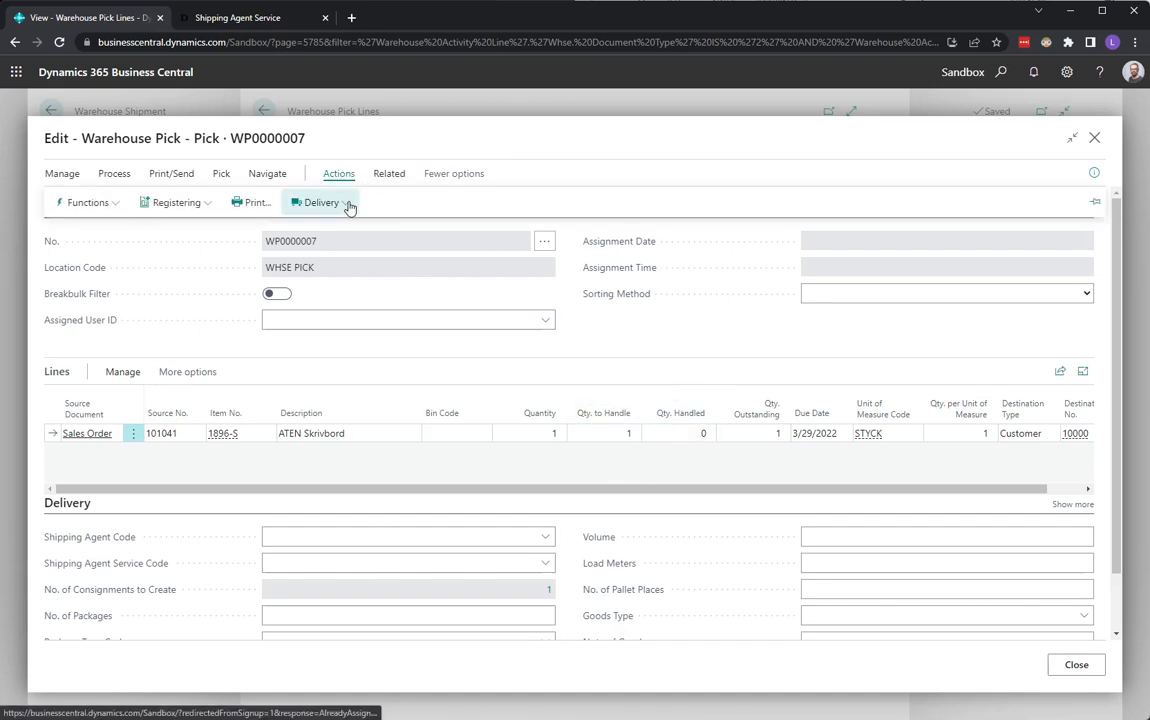
{"action": "left_click", "coordinate": [345, 204]}
{"action": "left_click", "coordinate": [348, 231]}
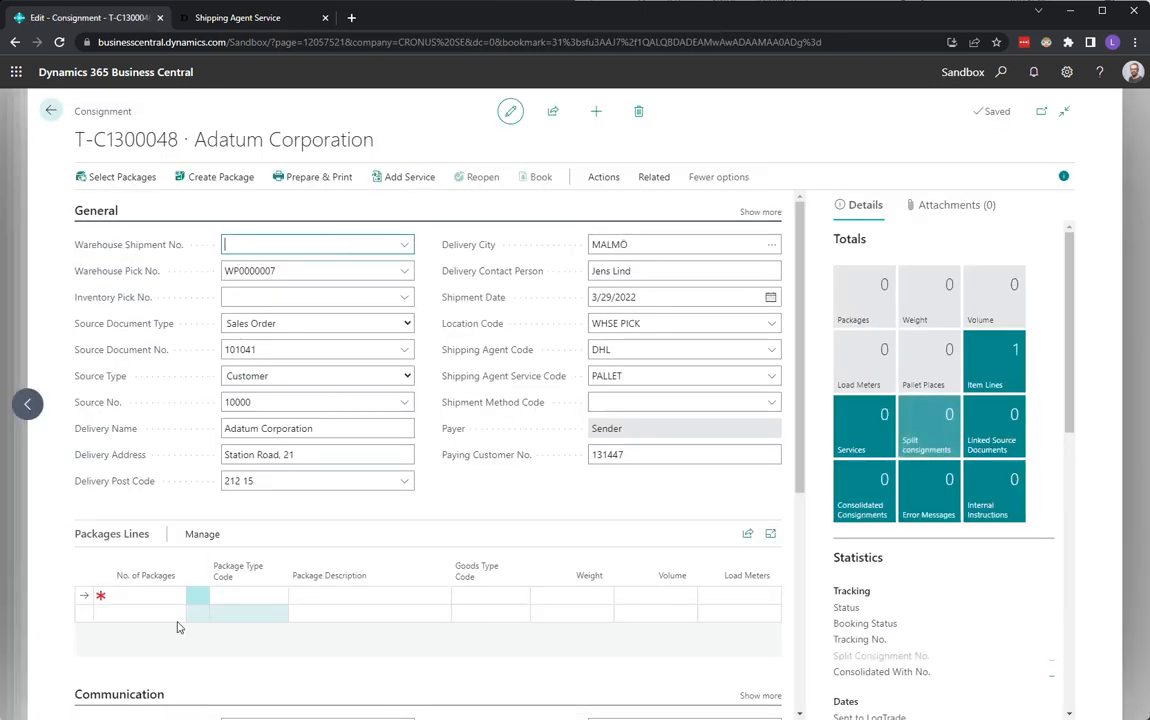
{"action": "left_click", "coordinate": [155, 596]}
{"action": "type", "text": "1"}
{"action": "key", "text": "Tab"}
{"action": "type", "text": "p"}
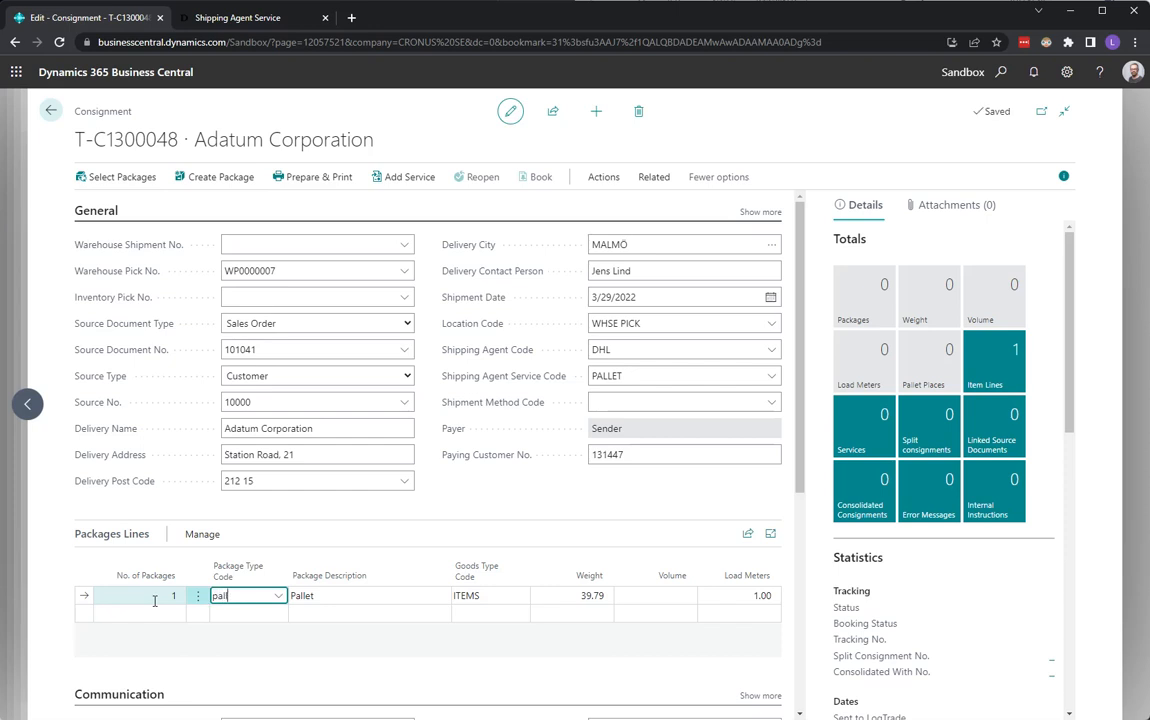
{"action": "type", "text": "all"}
{"action": "key", "text": "Tab"}
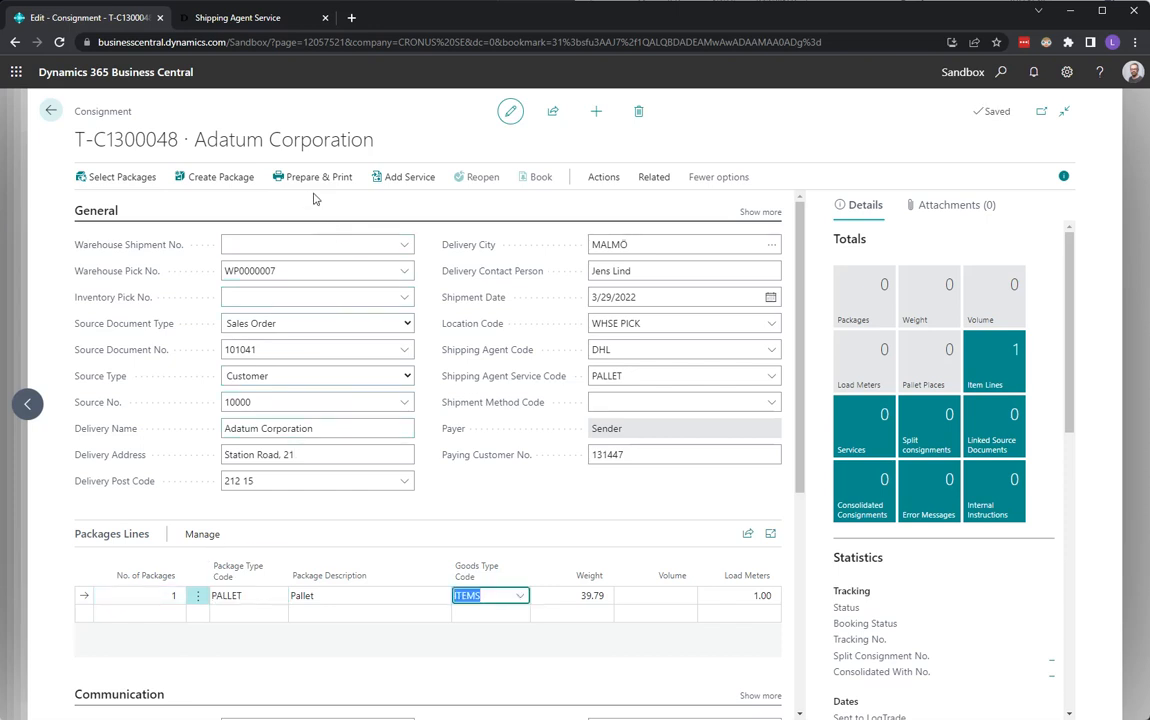
Prepare and print the consignment's shipping label, close the label PDF, and return to the pick.
{"action": "left_click", "coordinate": [309, 187]}
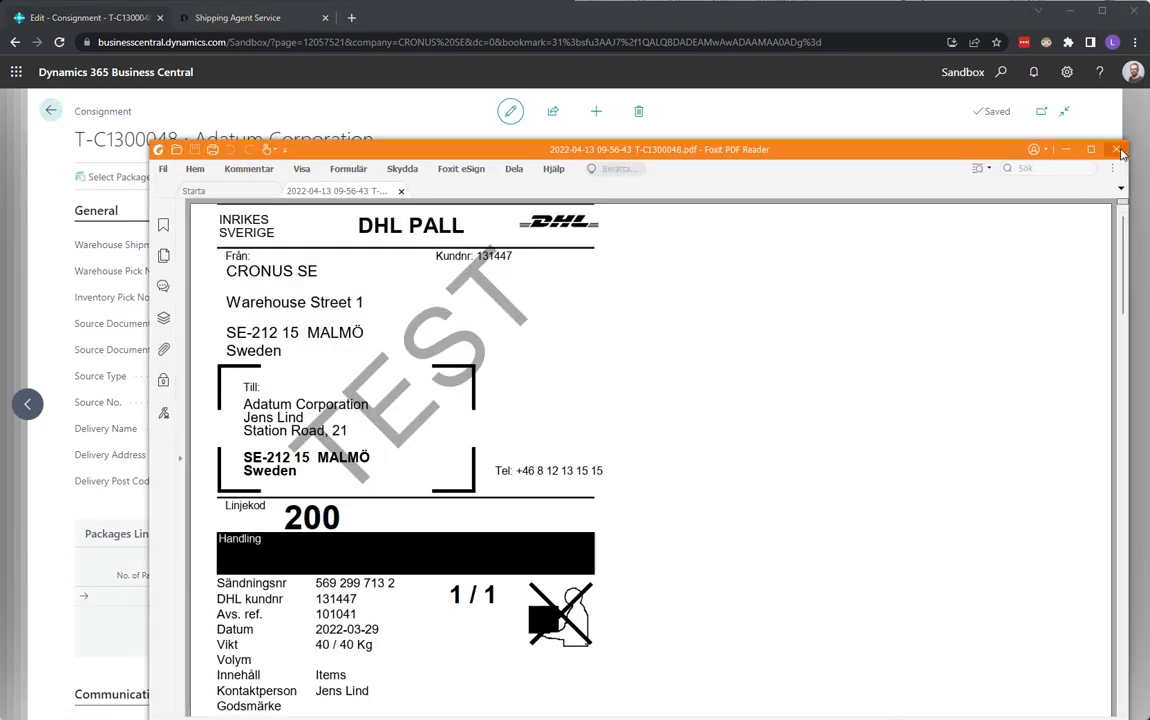
{"action": "left_click", "coordinate": [1002, 133]}
{"action": "left_click", "coordinate": [53, 111]}
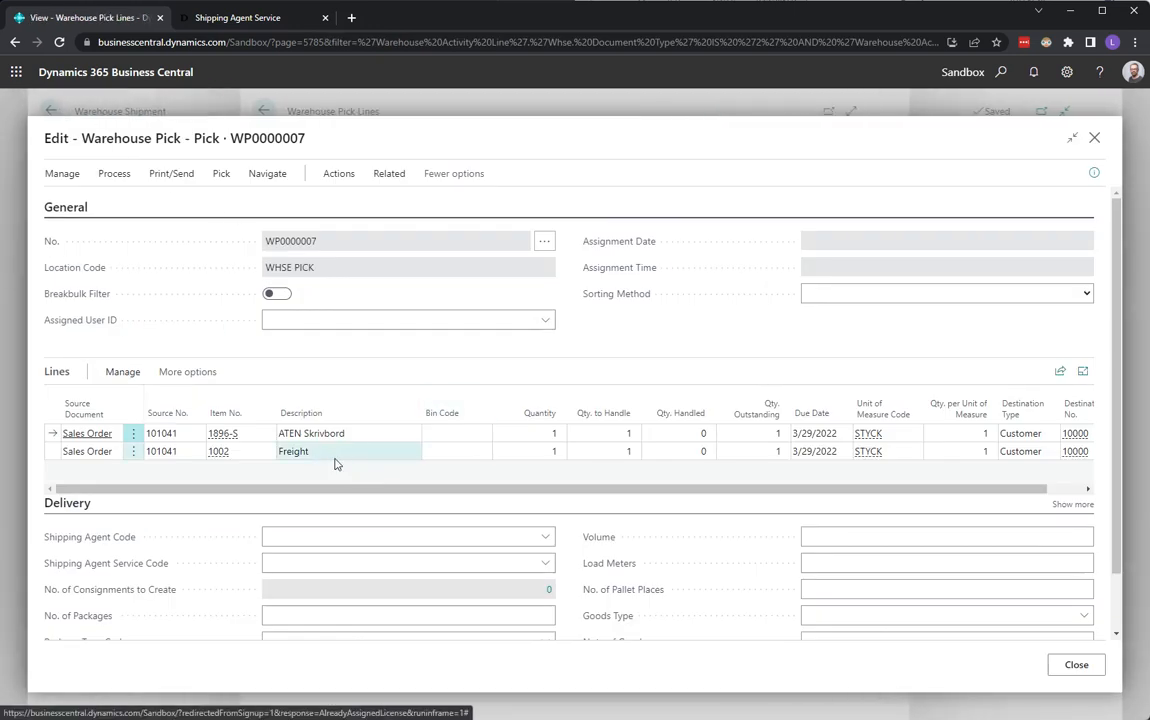
Register the warehouse pick.
{"action": "left_click", "coordinate": [116, 180]}
{"action": "left_click", "coordinate": [96, 201]}
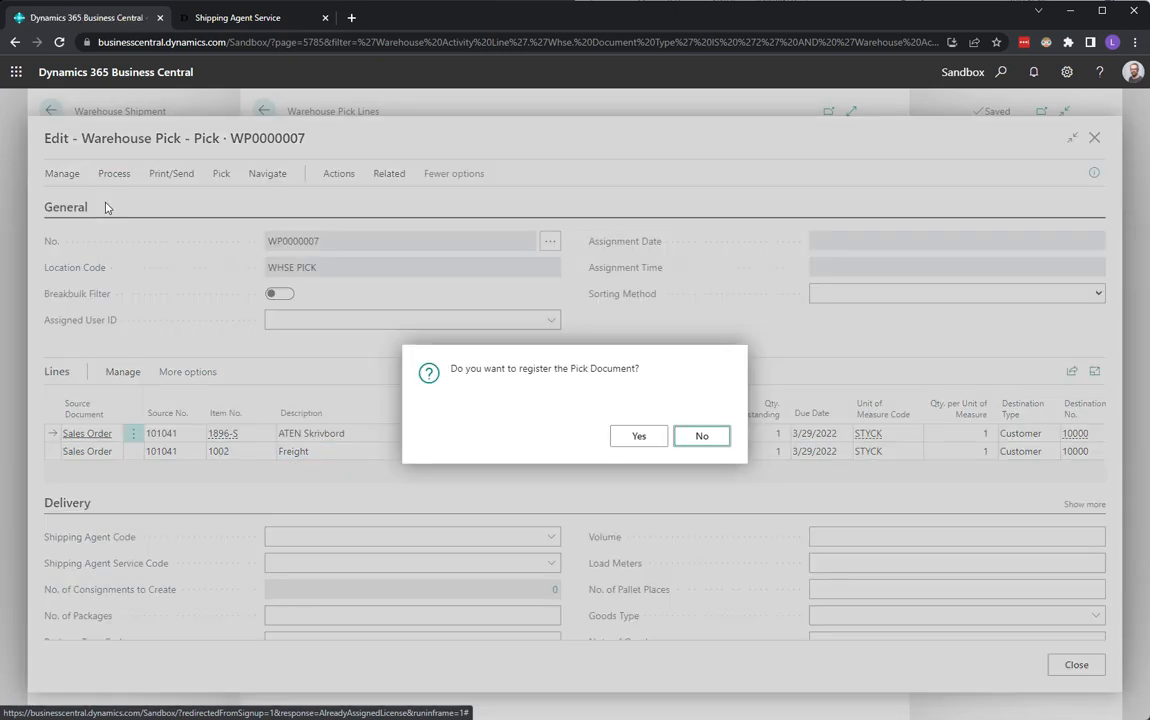
{"action": "left_click", "coordinate": [637, 437]}
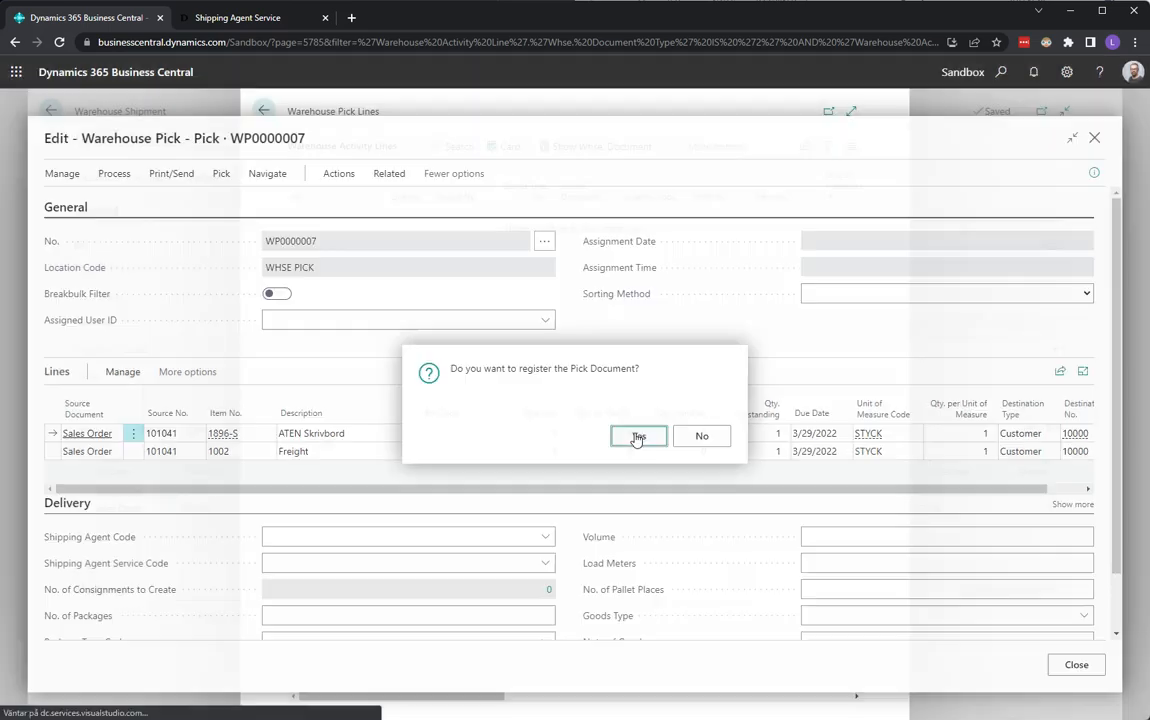
{"action": "left_click", "coordinate": [637, 436]}
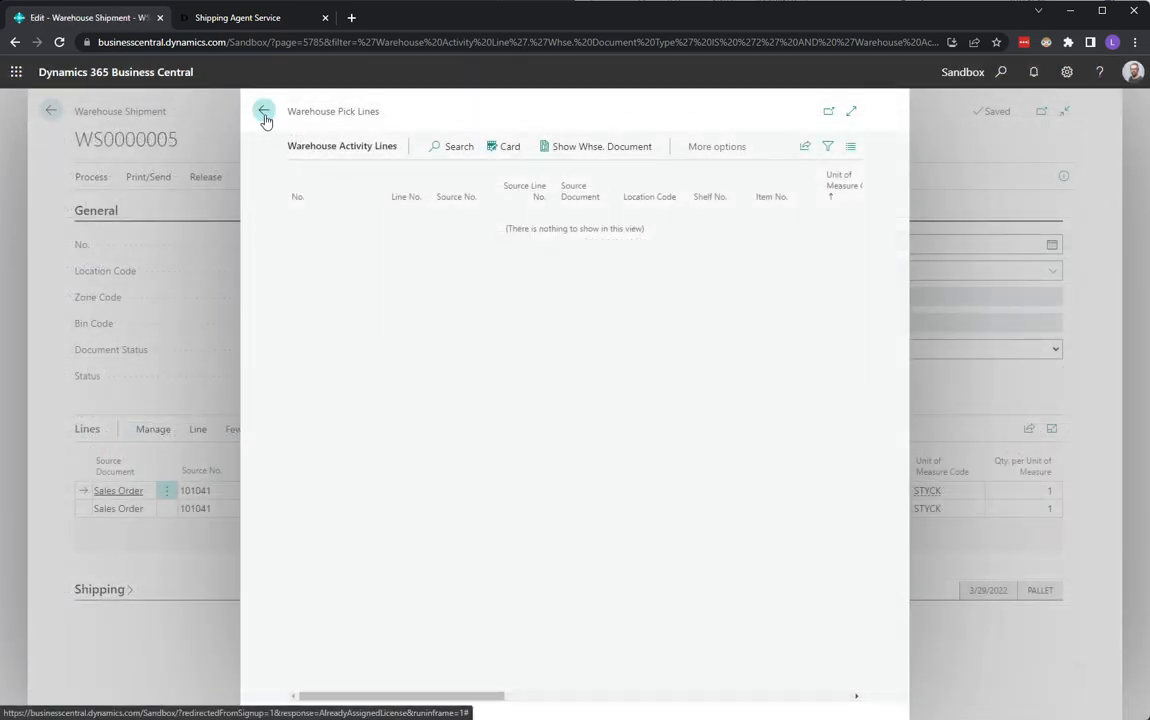
Return to the warehouse shipment and post the shipment.
{"action": "left_click", "coordinate": [264, 114]}
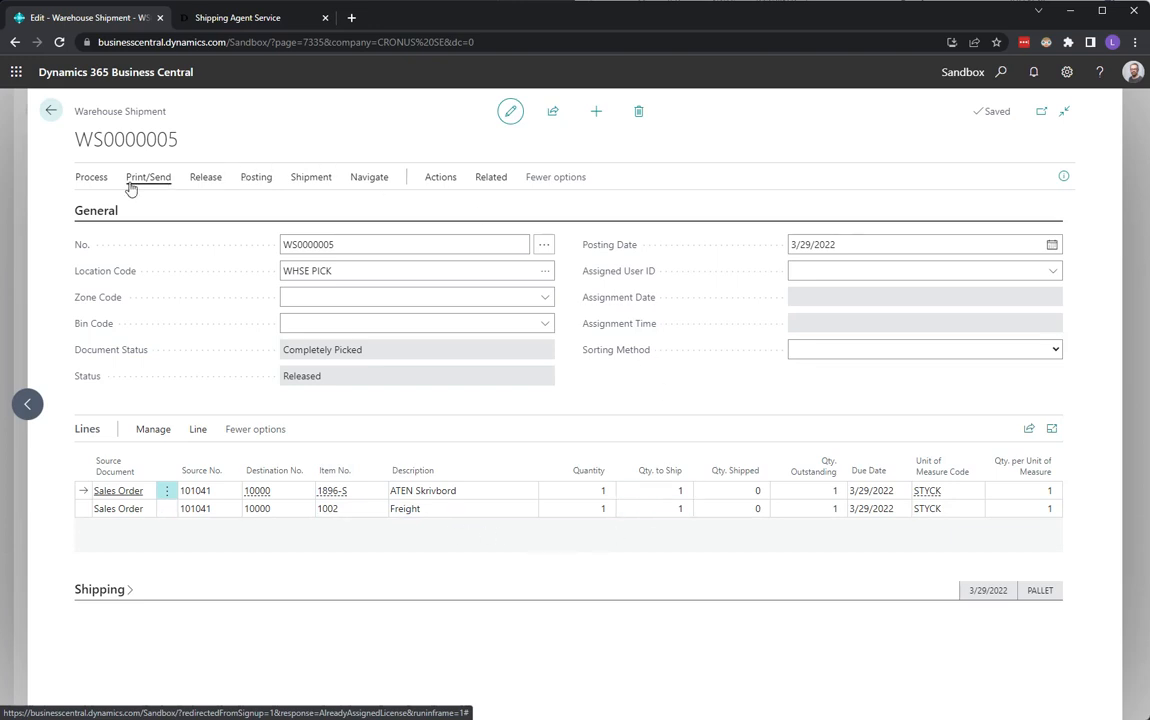
{"action": "left_click", "coordinate": [93, 182]}
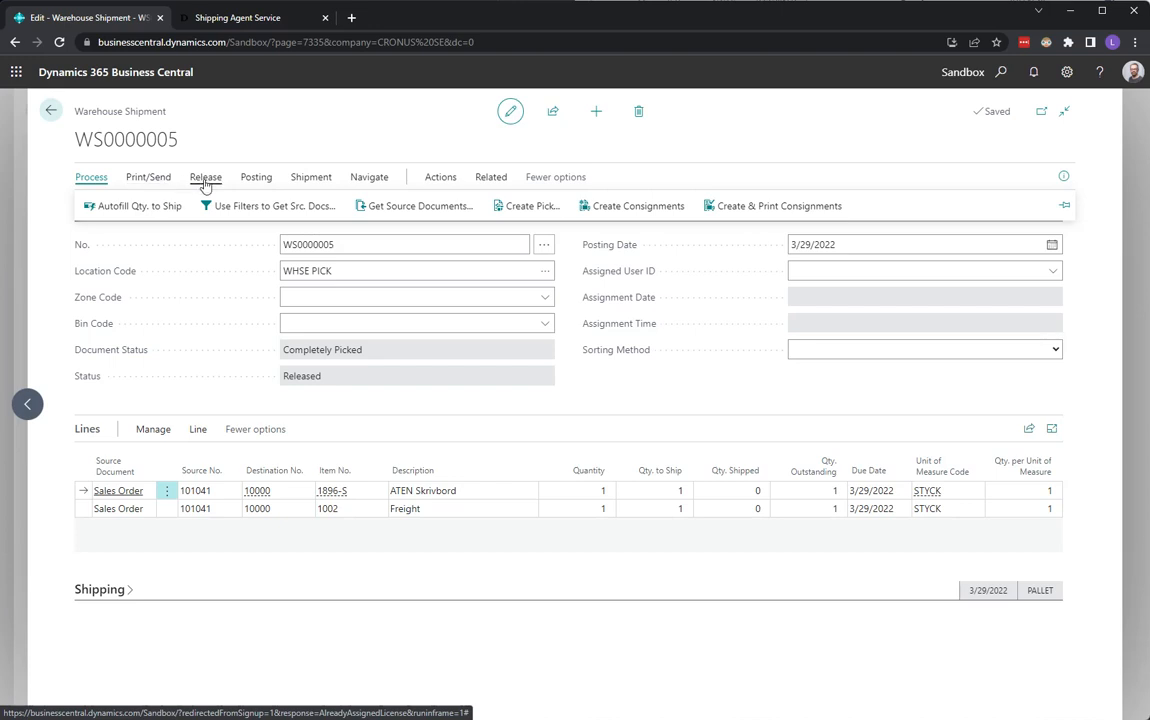
{"action": "left_click", "coordinate": [255, 179]}
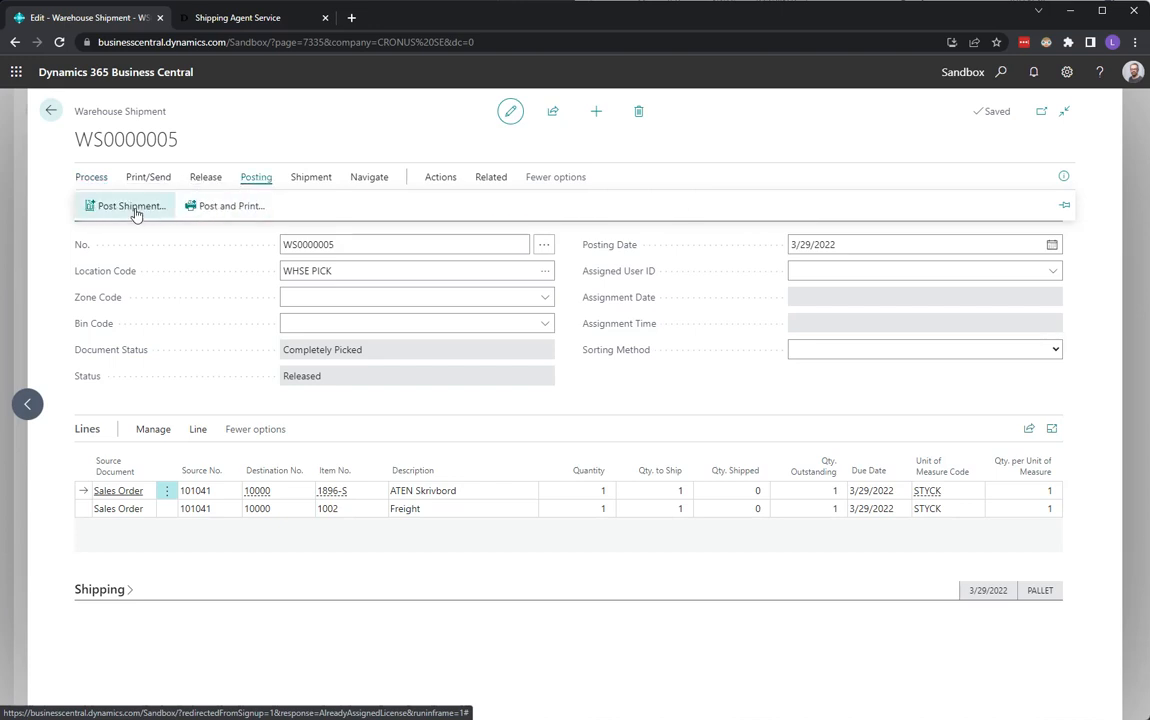